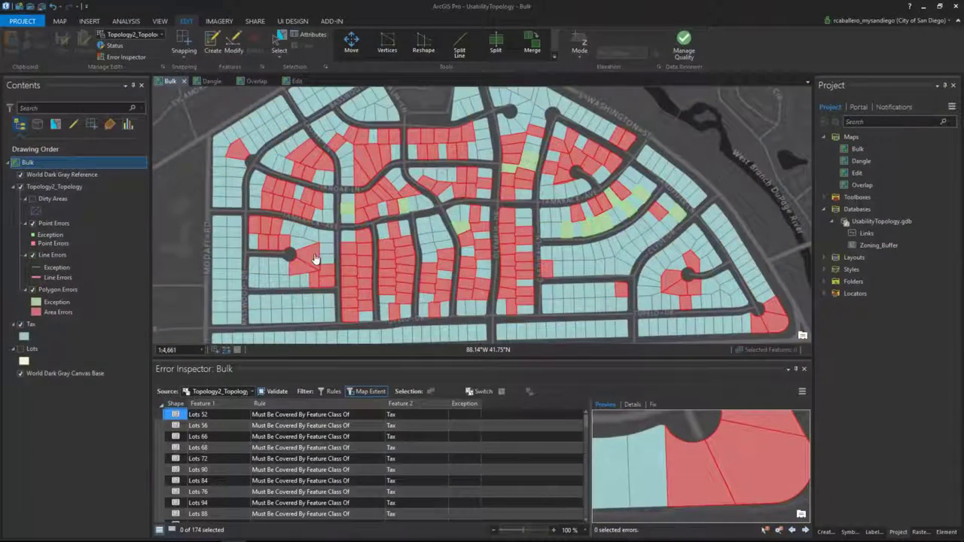
Show a polygon topology error's pop-up, move it aside, and open the airbnb_la_listings table with Ctrl+T.
left_click(315, 260)
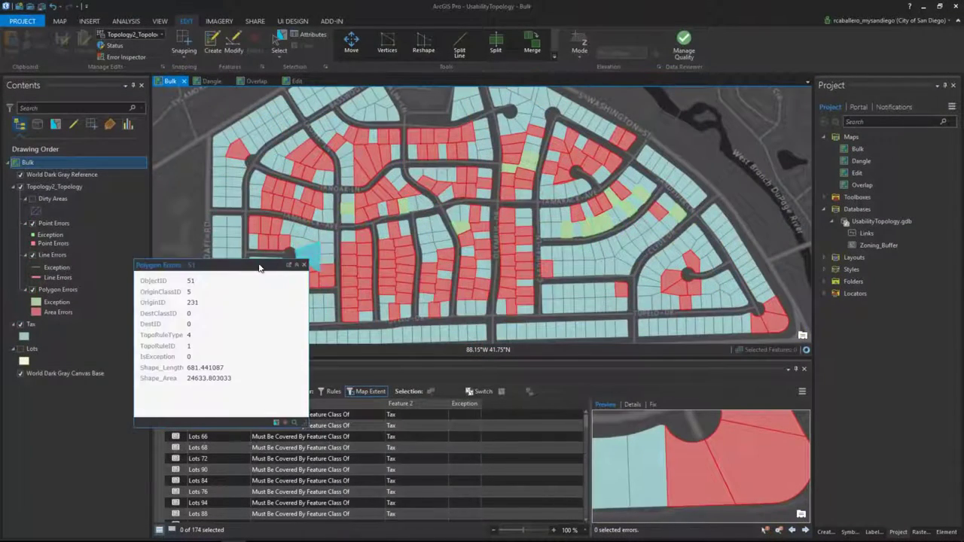
left_click_drag(259, 268, 737, 127)
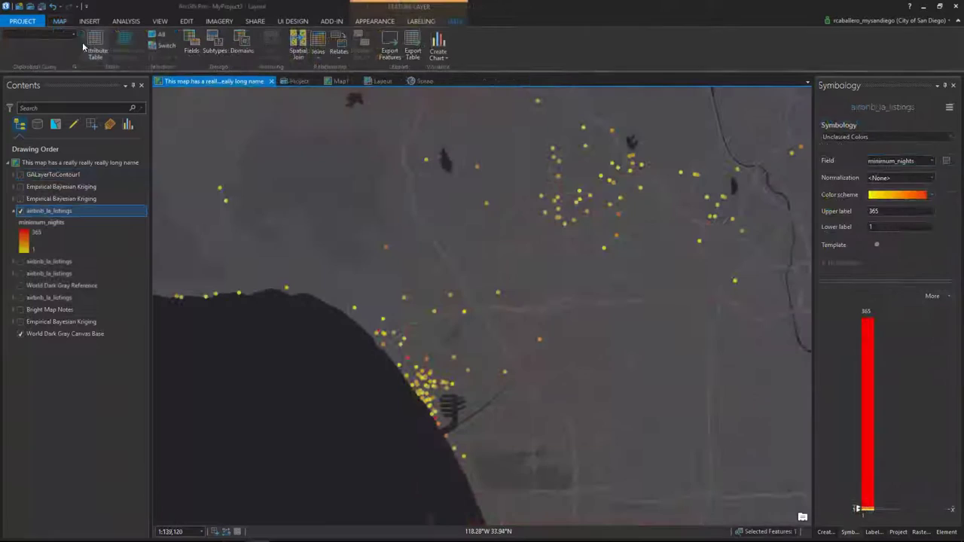
key("ctrl+t")
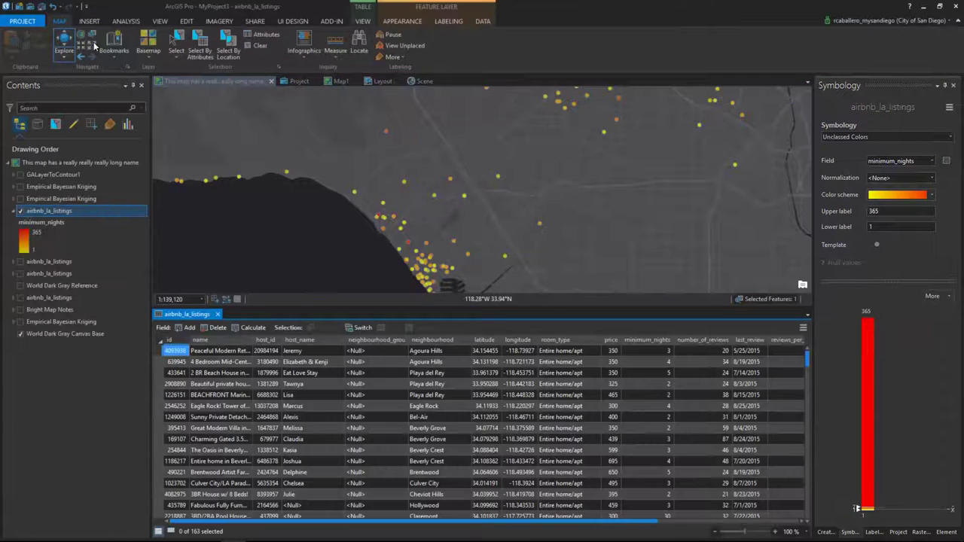
scroll(672, 467, "down", 3)
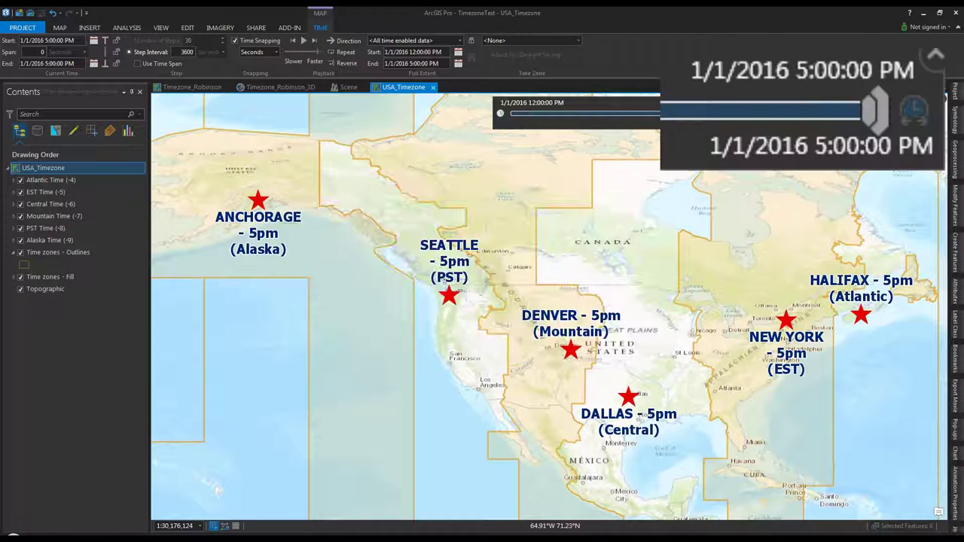
Set the map time zone to (UTC-09:00) Alaska and slide the map time back to 1:00 PM.
left_click(578, 40)
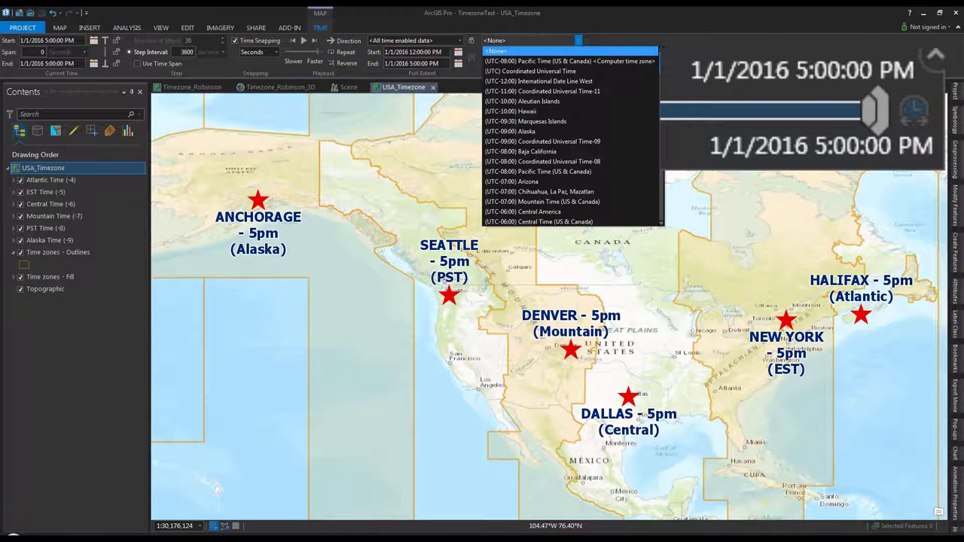
key("Return")
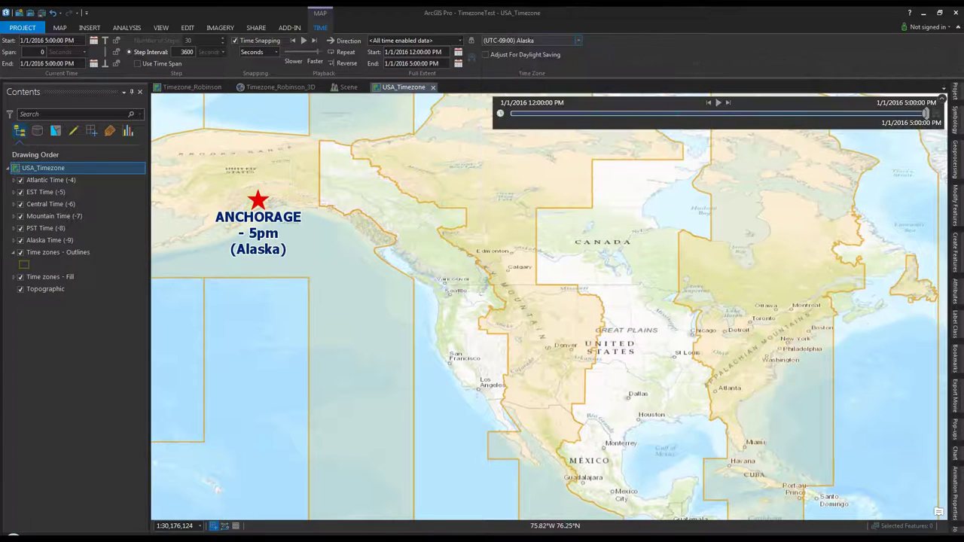
left_click_drag(926, 113, 511, 113)
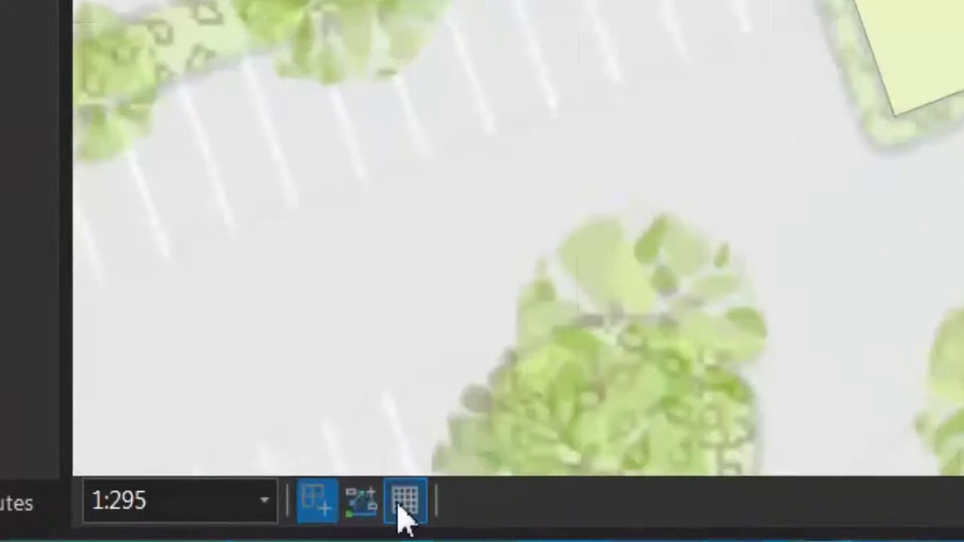
Move the grid origin to the building corner and set the grid spacing to 10.
mouse_move(297, 529)
left_click(425, 392)
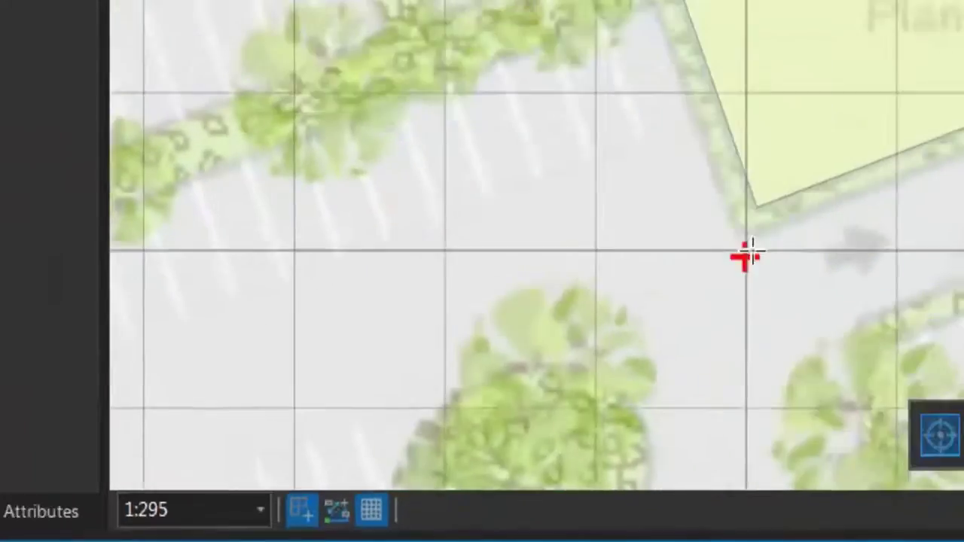
left_click(451, 405)
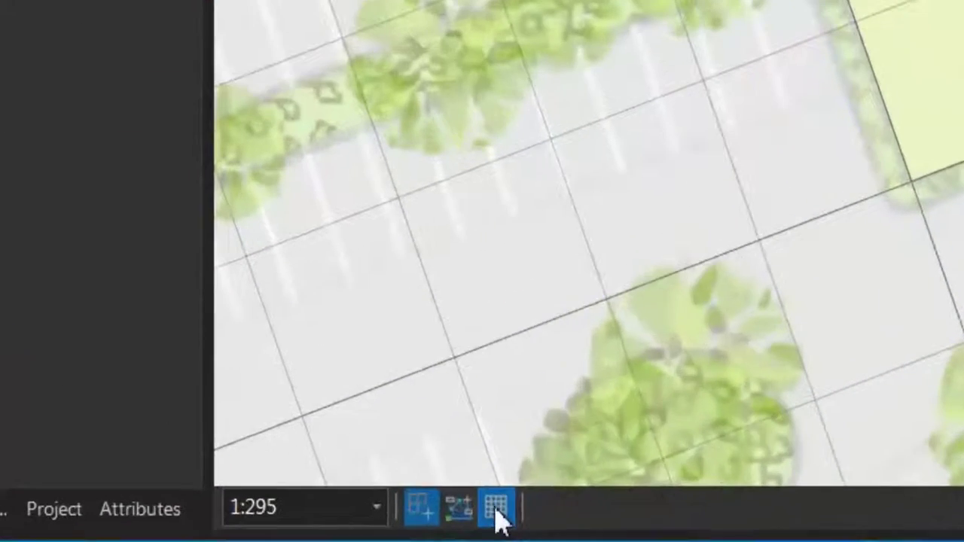
mouse_move(316, 527)
type("10")
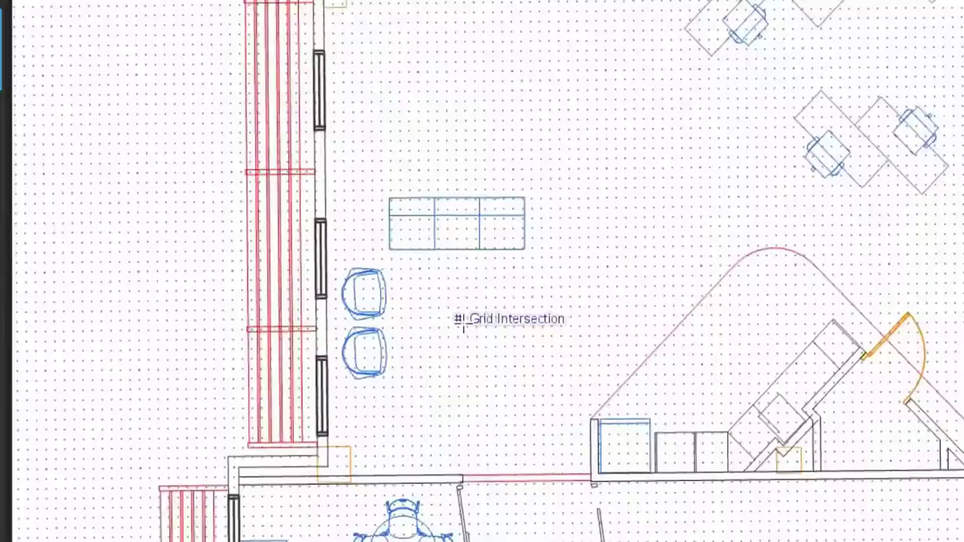
Draw a circle, then sketch a Utility polygon from the existing wall to the building corner.
left_click(473, 238)
left_click(475, 304)
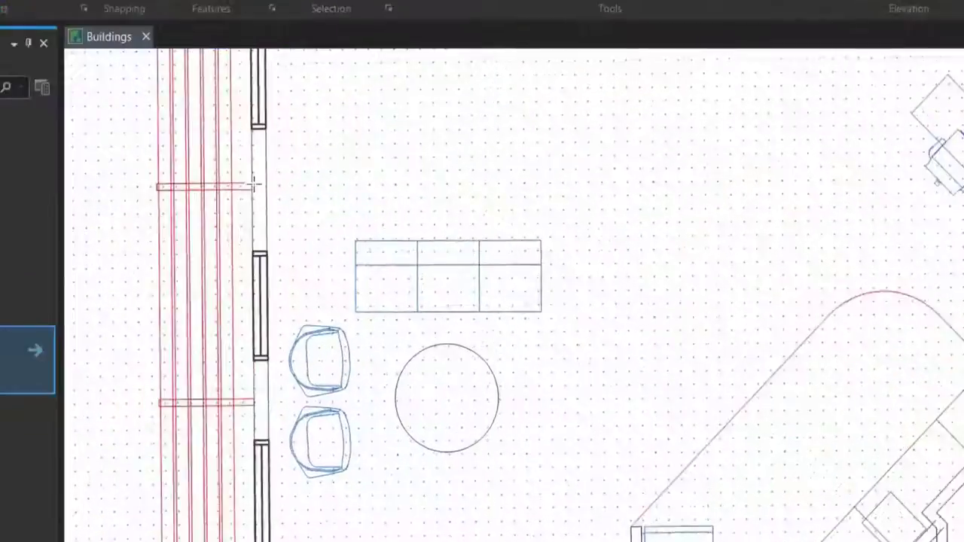
left_click(327, 209)
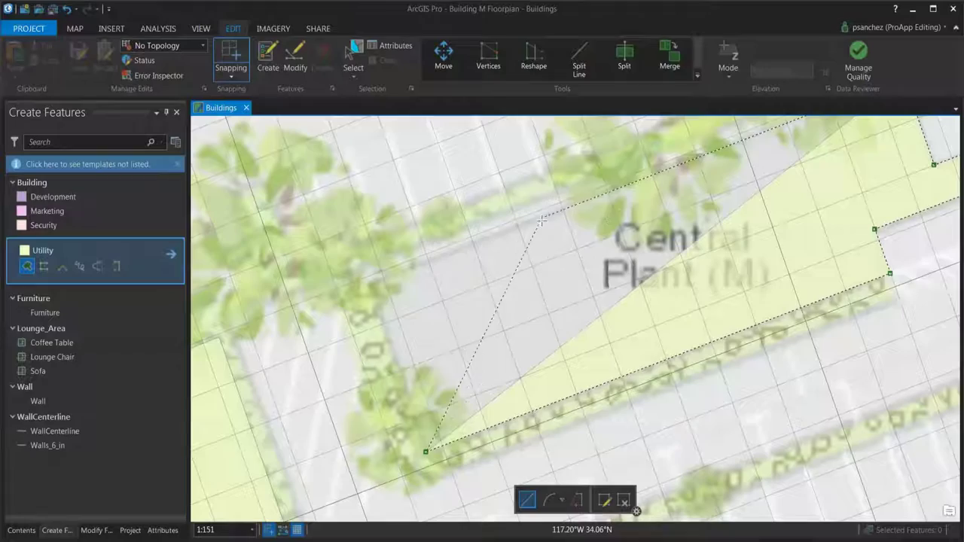
double_click(366, 284)
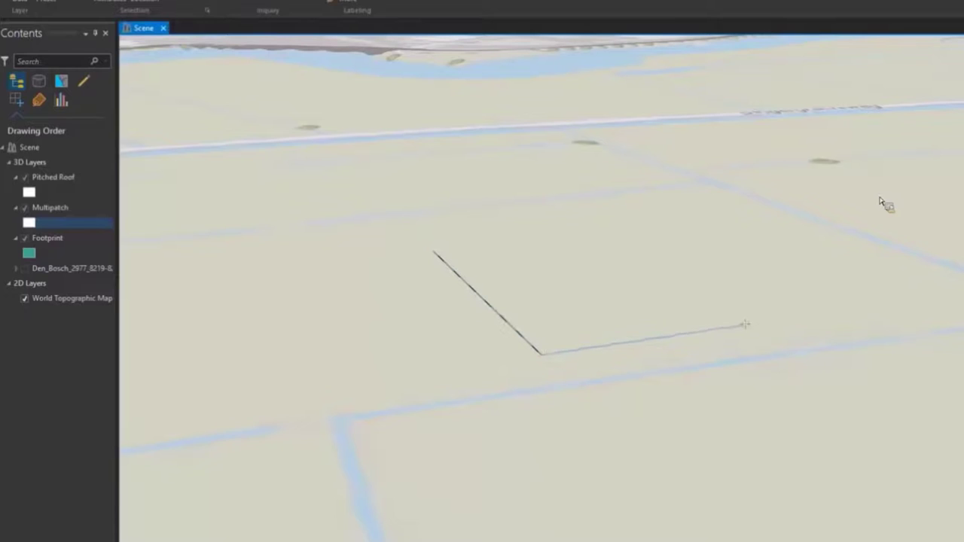
Place the remaining corners and finish the four-sided footprint sketch in the scene.
left_click(744, 324)
left_click(591, 233)
double_click(479, 251)
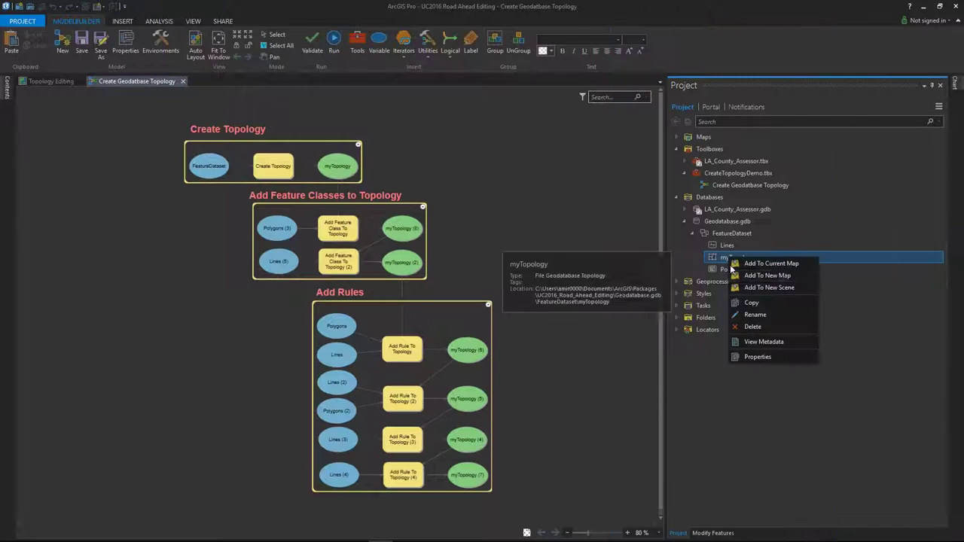
Review myTopology's properties, checking its rules and feature classes.
left_click(745, 355)
left_click(354, 223)
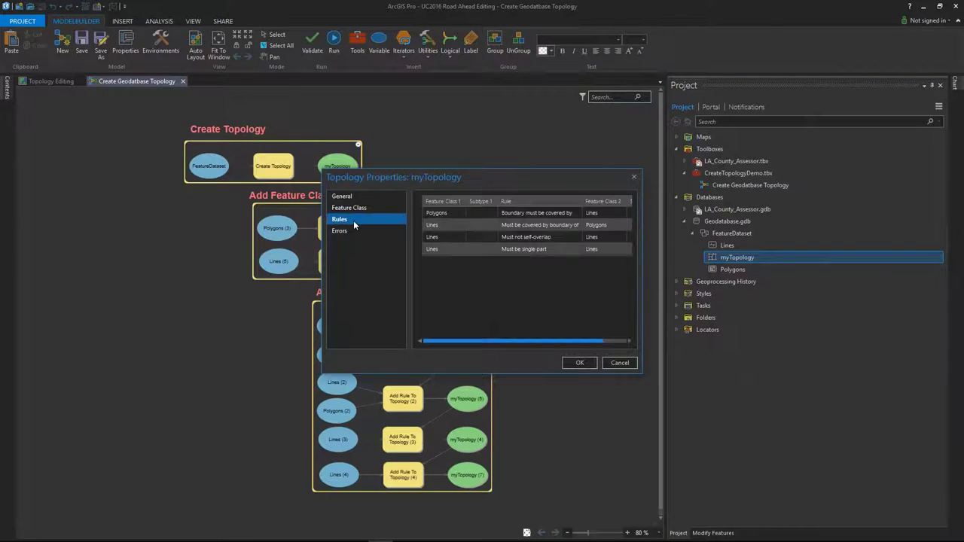
left_click(350, 208)
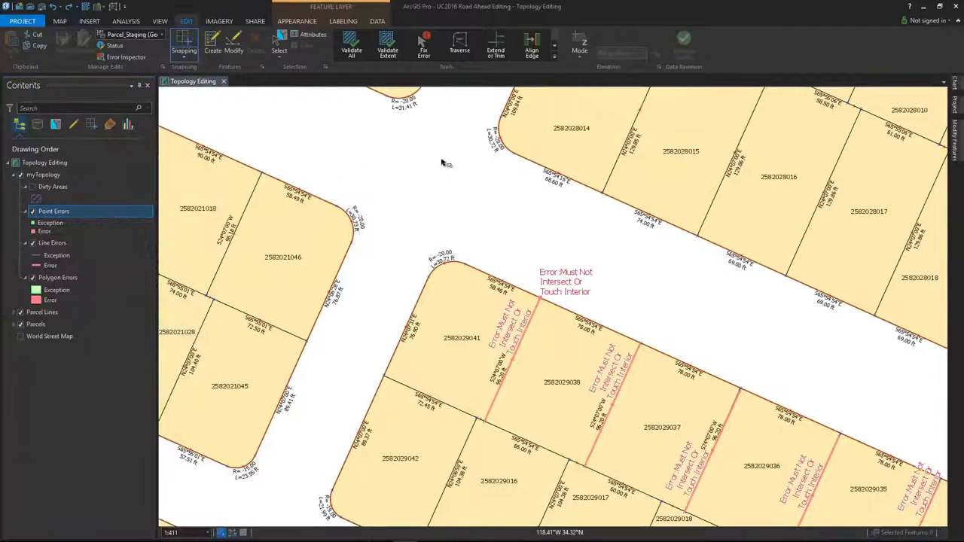
Split the lines at one intersect error, read the broken rule's description, and mark another error as an exception.
left_click(424, 47)
left_click(539, 299)
right_click(541, 301)
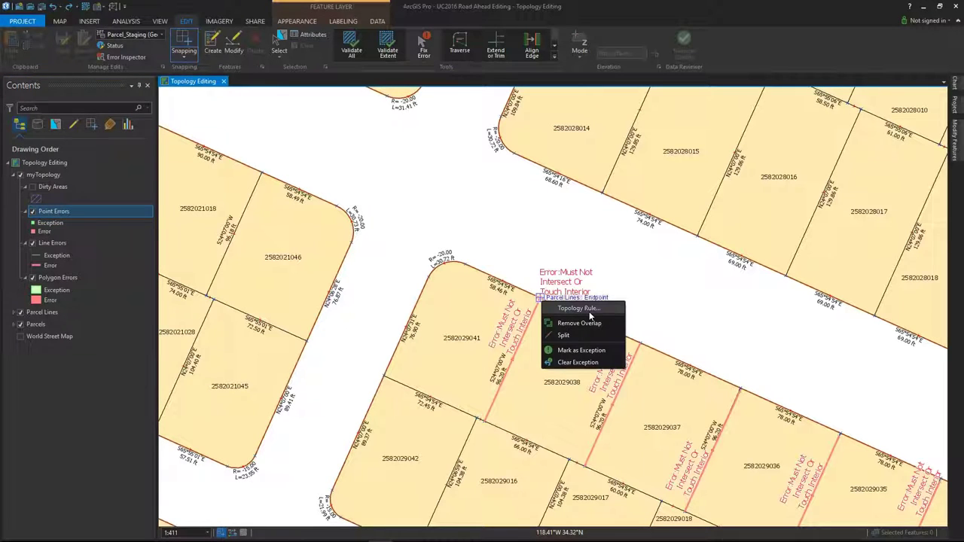
left_click(590, 335)
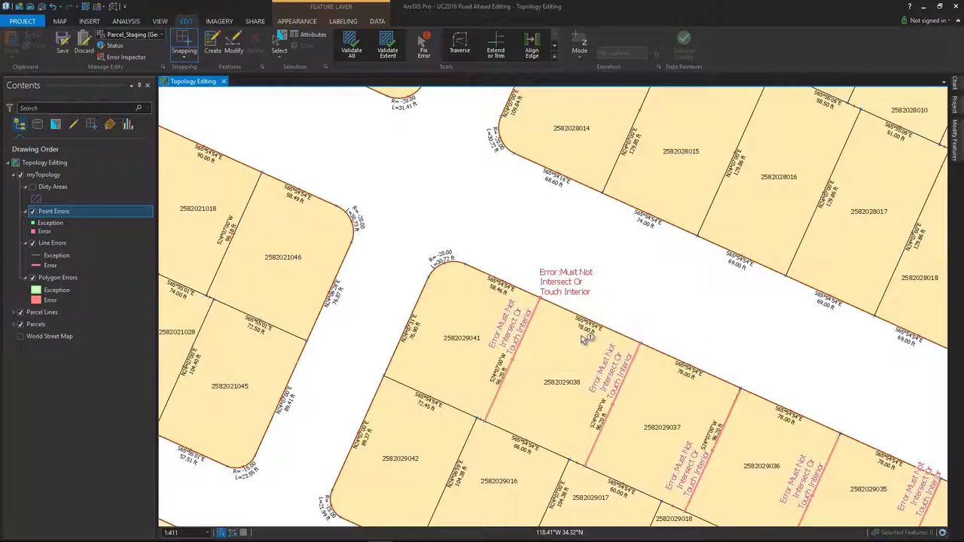
right_click(532, 329)
left_click(551, 339)
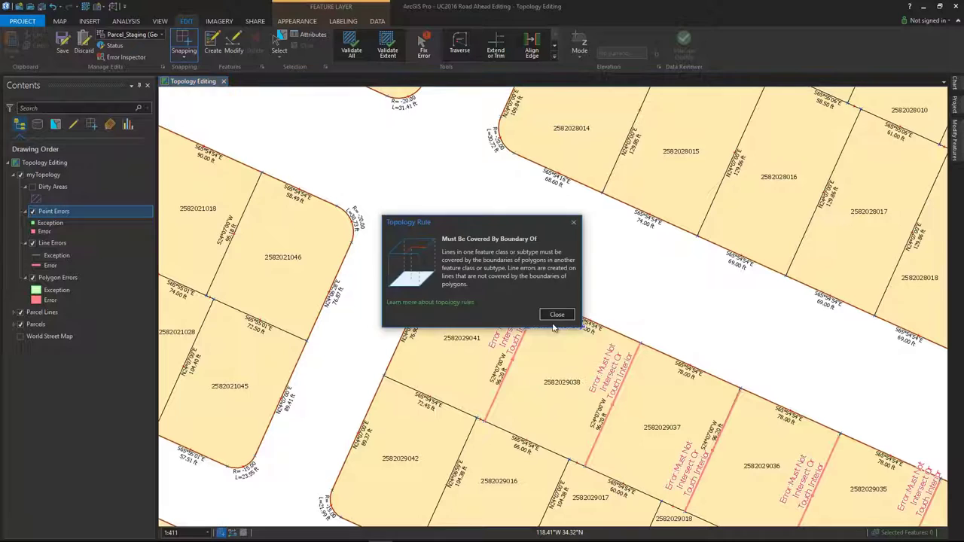
left_click(555, 315)
right_click(534, 340)
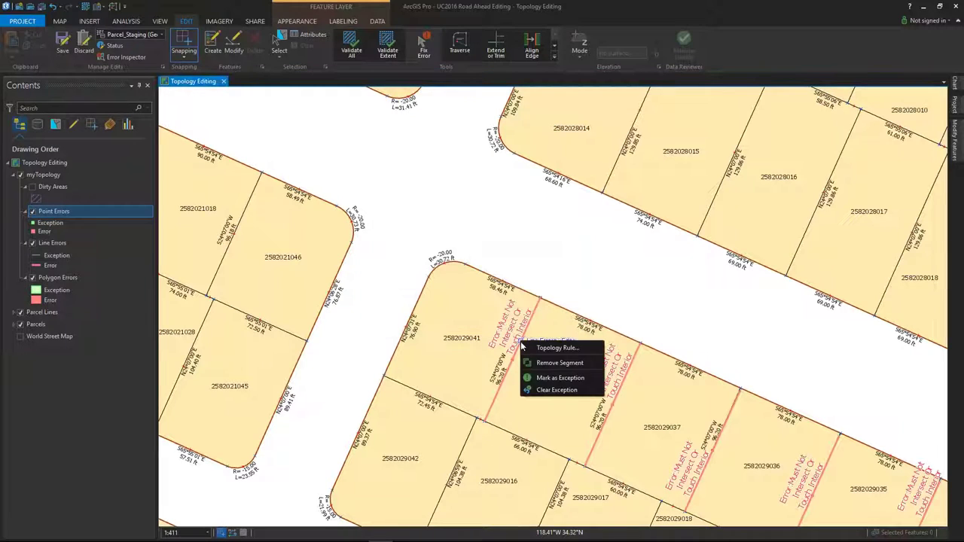
left_click(549, 380)
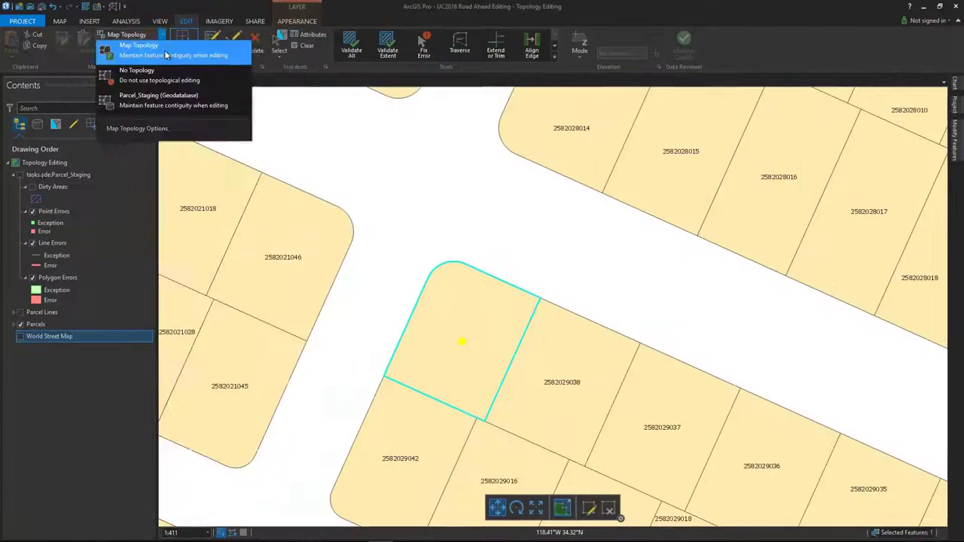
Move a parcel with map topology keeping shared edges, then split all eight intersect errors at once.
left_click(165, 50)
mouse_move(460, 339)
left_mouse_down()
mouse_move(437, 317)
mouse_move(457, 321)
left_mouse_up()
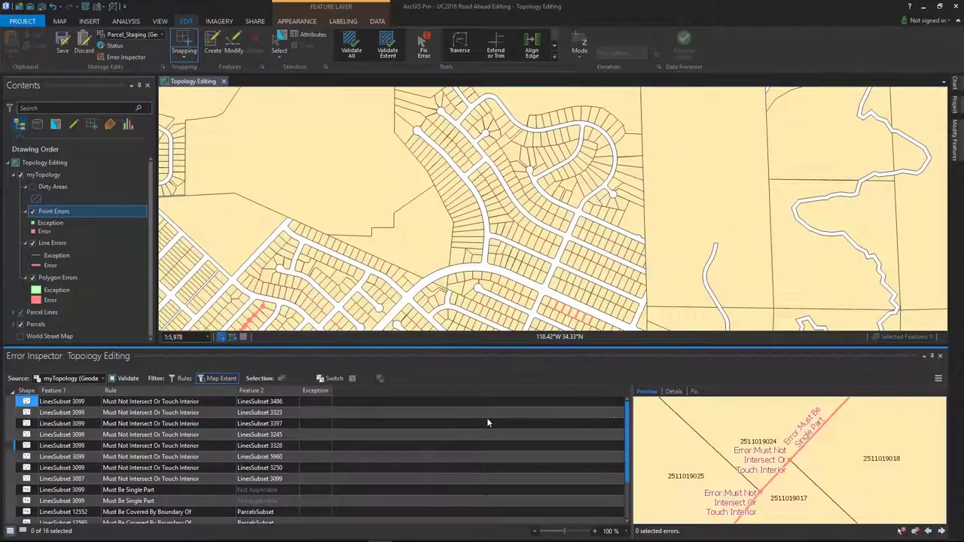
left_click(693, 391)
left_click(326, 379)
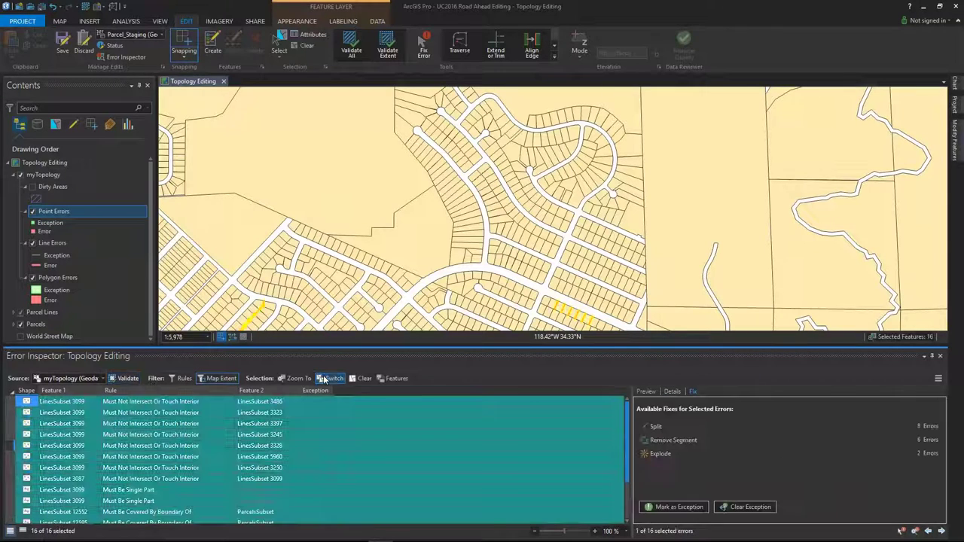
left_click(666, 426)
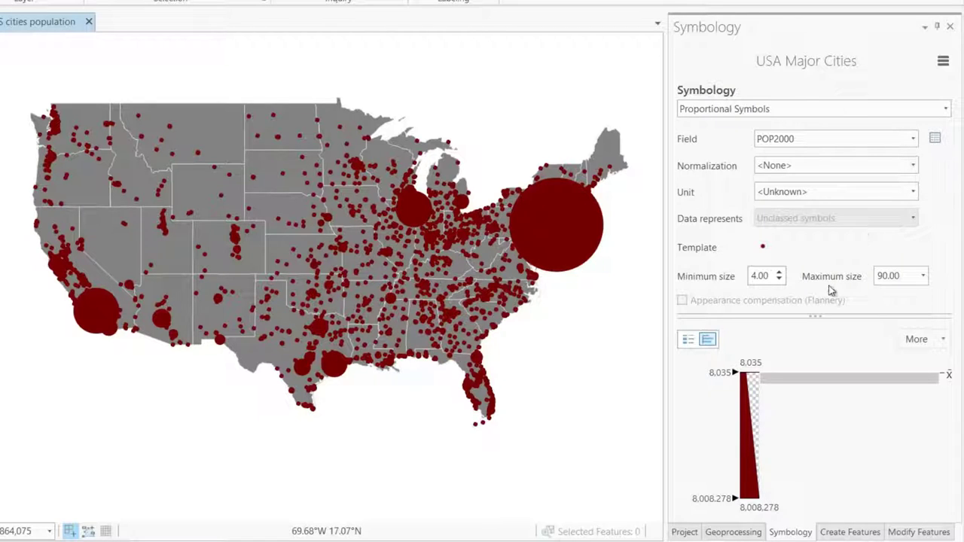
Turn on display filters to show only capital cities, and zoom to the LA area bookmark.
left_click(943, 61)
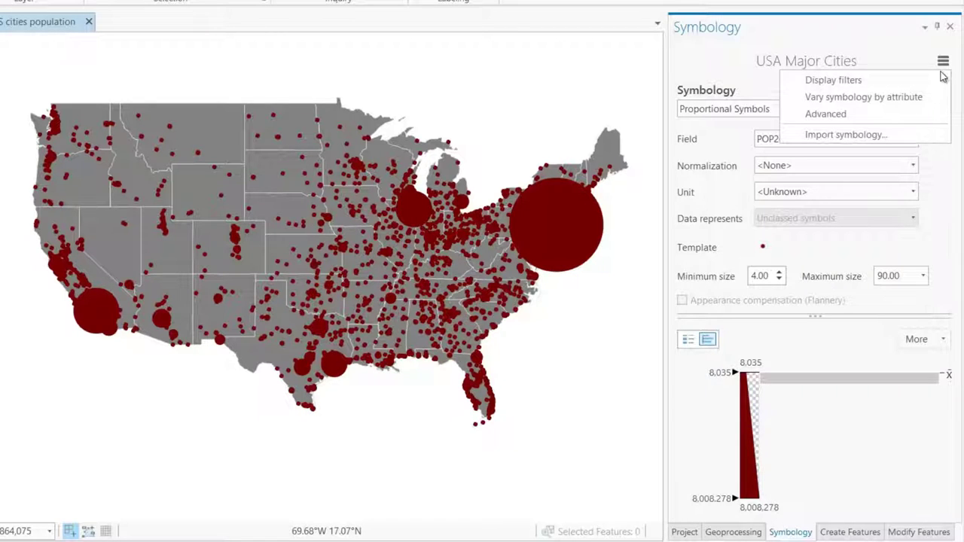
left_click(897, 81)
left_click(681, 89)
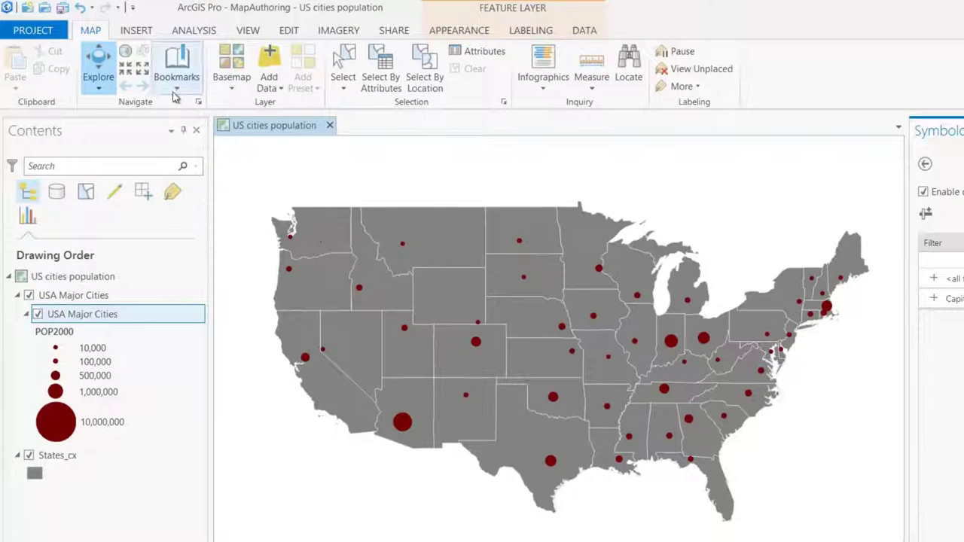
left_click(174, 92)
left_click(194, 151)
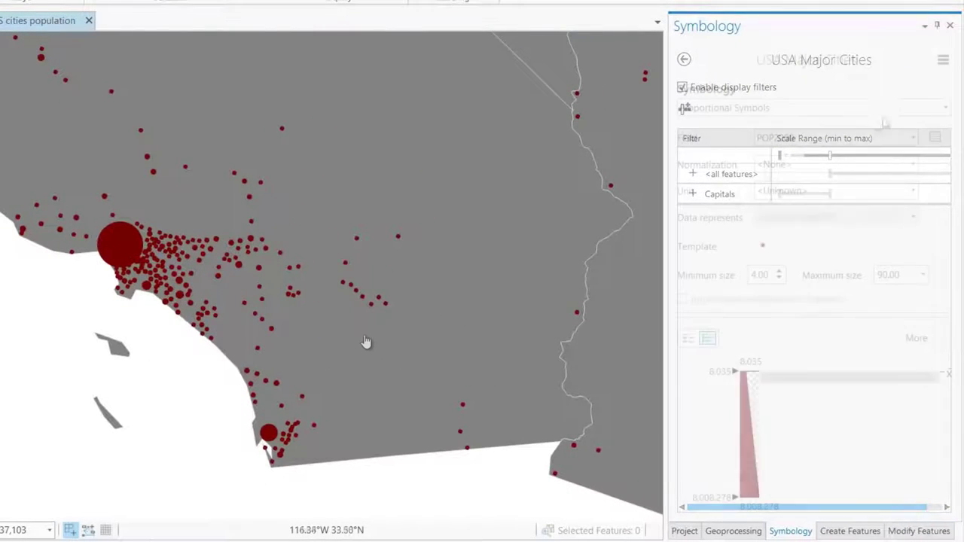
Vary the city symbols by attribute and expand the Color options.
left_click(942, 59)
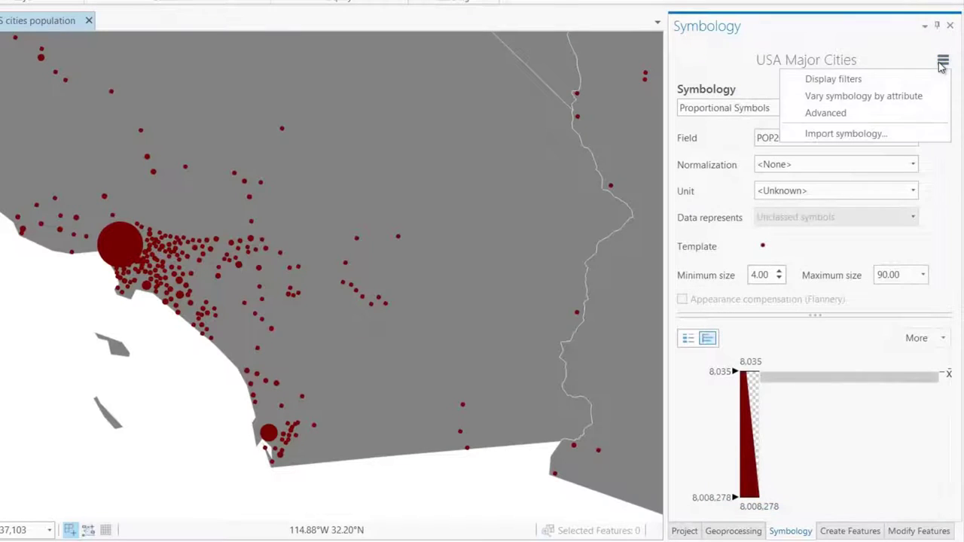
left_click(908, 98)
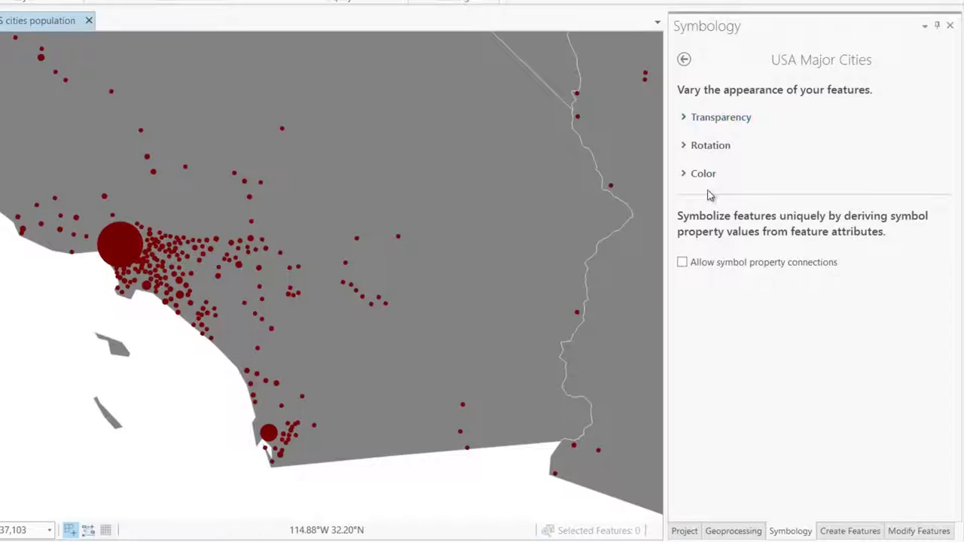
left_click(685, 175)
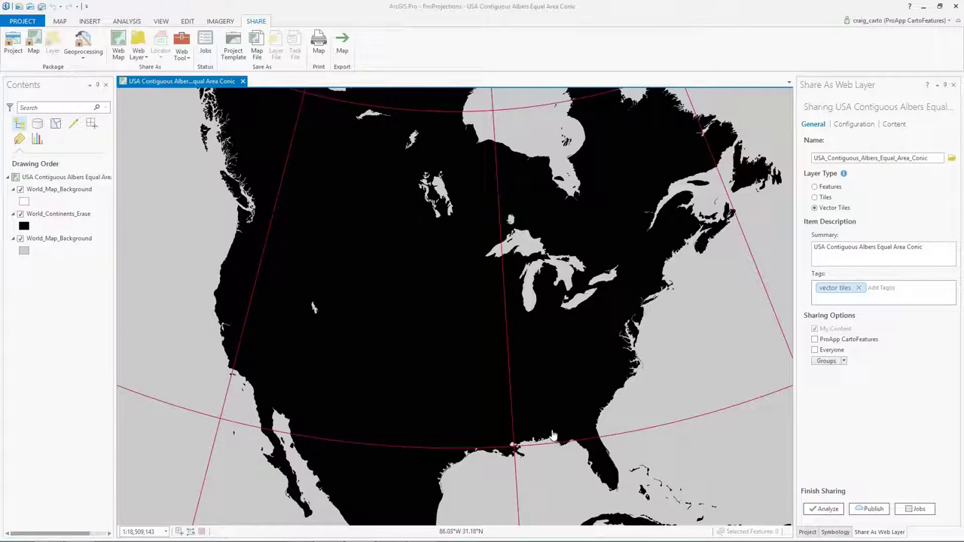
Switch from ArcGIS Pro to the Buffalo.pdf map in Acrobat Reader.
key("alt+Tab")
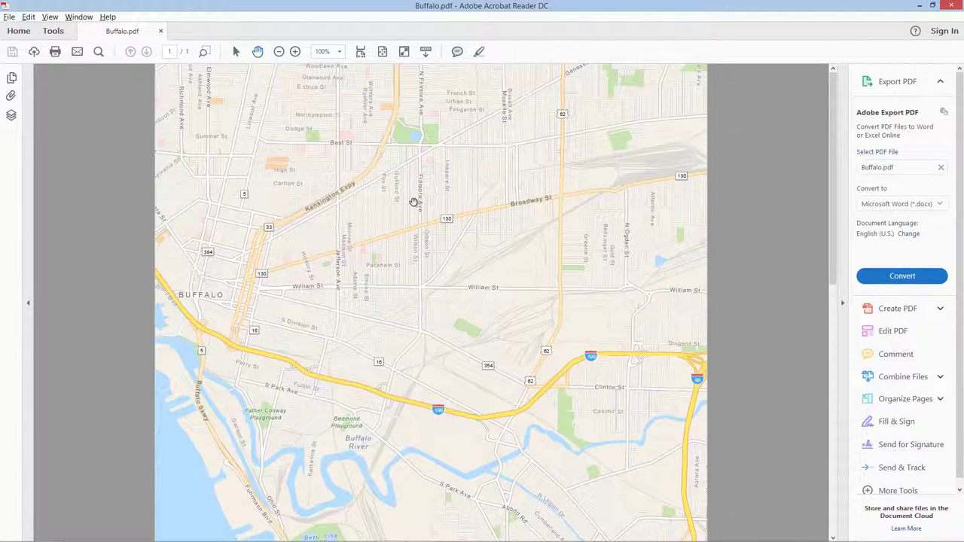
Switch from Acrobat Reader to the world web map in the browser.
key("alt+Tab")
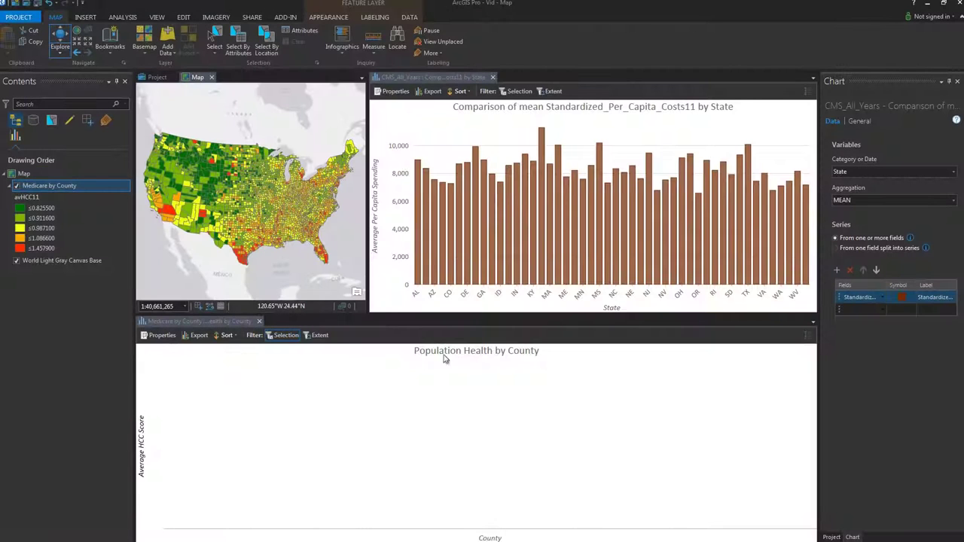
Select California and sort its county bar chart from highest to lowest score.
left_click(442, 277)
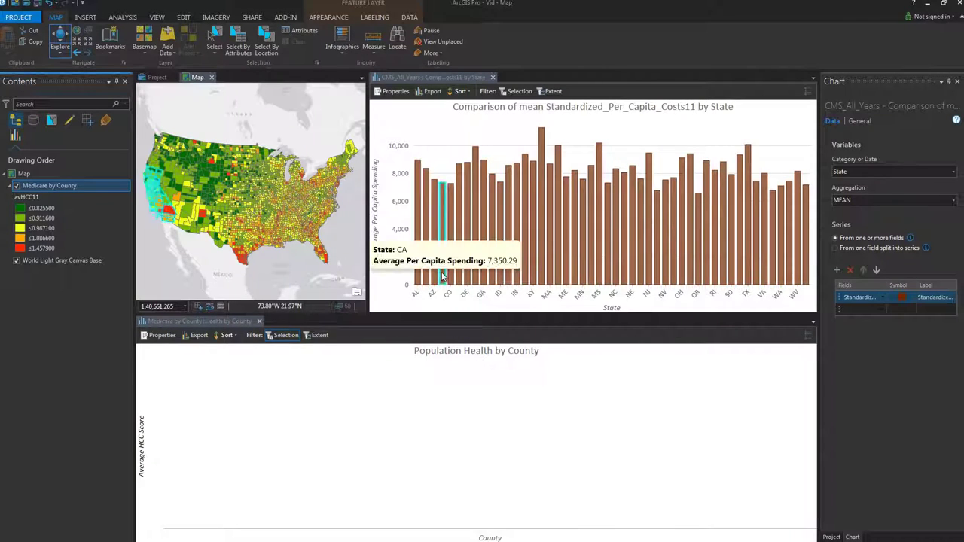
left_click(226, 335)
left_click(239, 359)
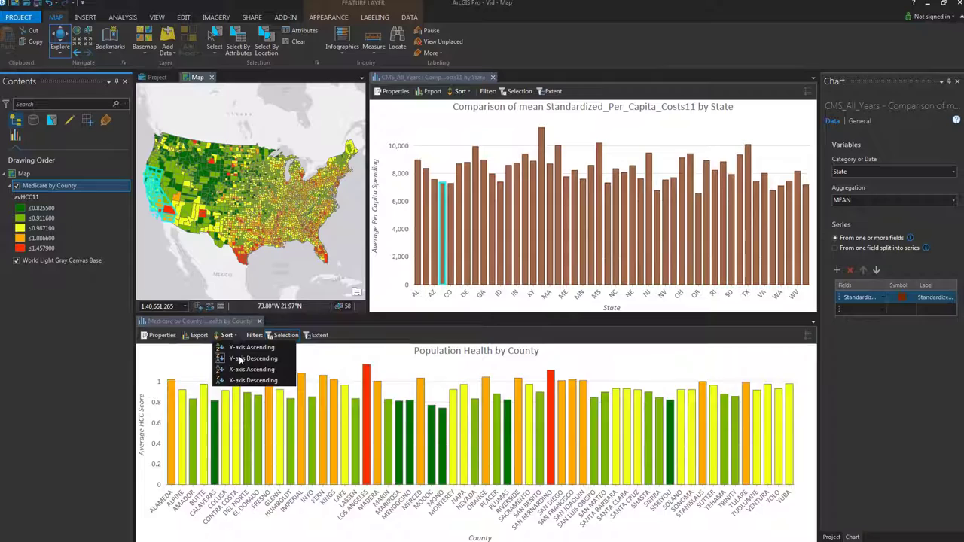
left_click_drag(154, 220, 202, 256)
scroll(202, 256, "up", 4)
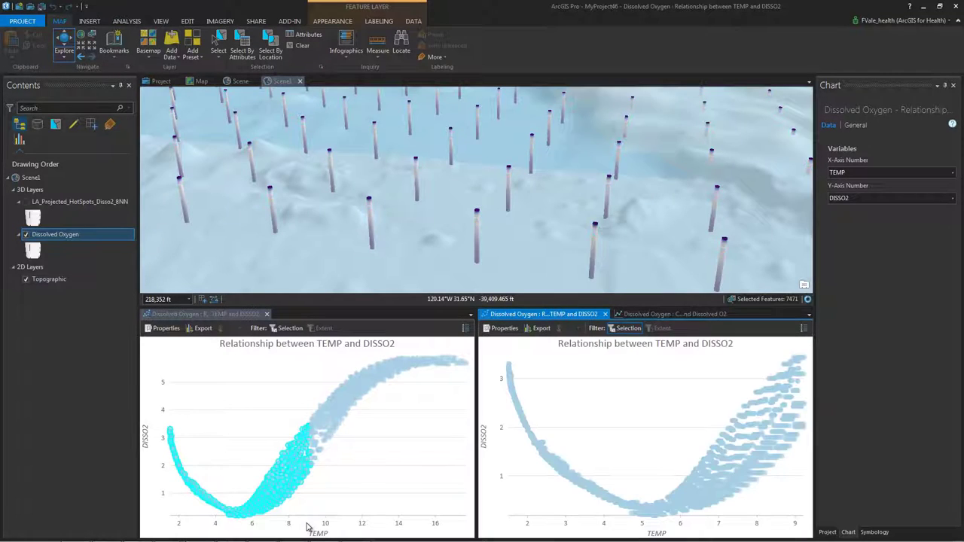
Dock the Temperature and Dissolved O2 chart, limit it to selected features, and select the lower-left scatter points.
left_click_drag(584, 274, 595, 248)
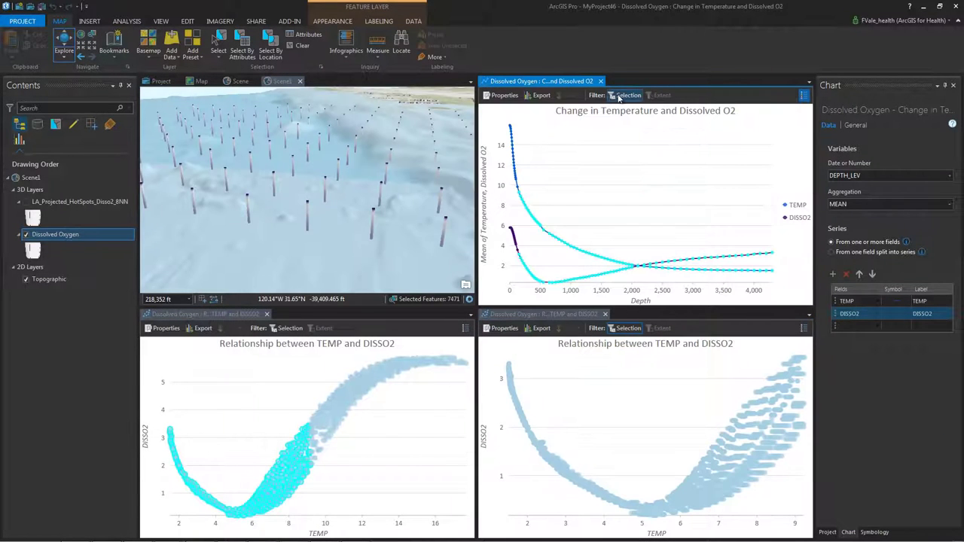
left_click(619, 97)
left_click_drag(183, 427, 285, 532)
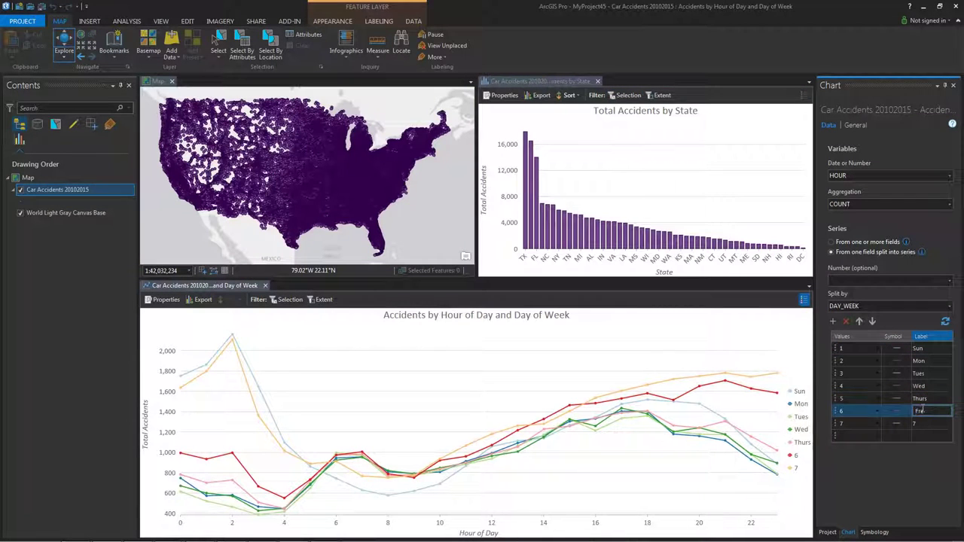
Relabel day 7 as Sat, move Sun to the end, and recolour the day lines in purples and blues.
left_click(932, 424)
type("Sat")
left_click_drag(858, 348, 893, 430)
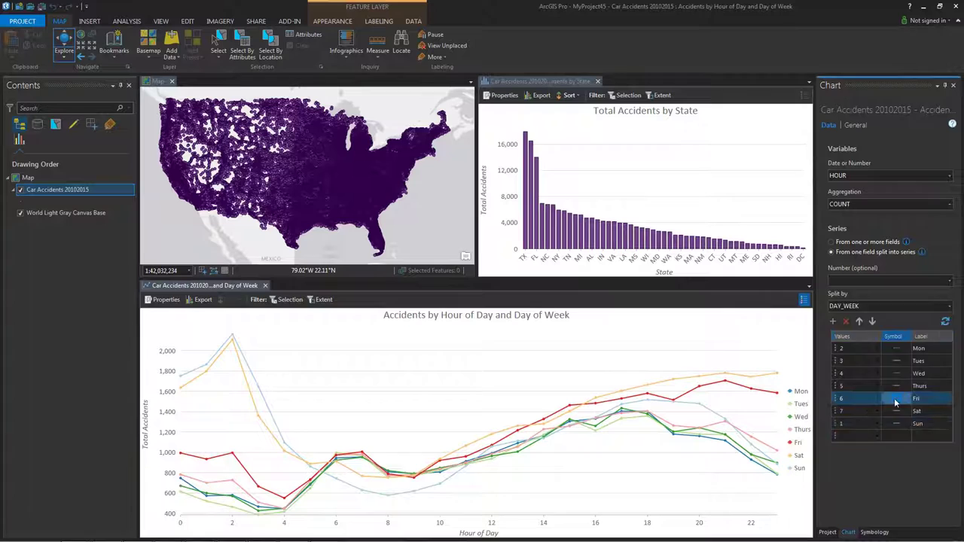
left_click(893, 385)
left_click(926, 376)
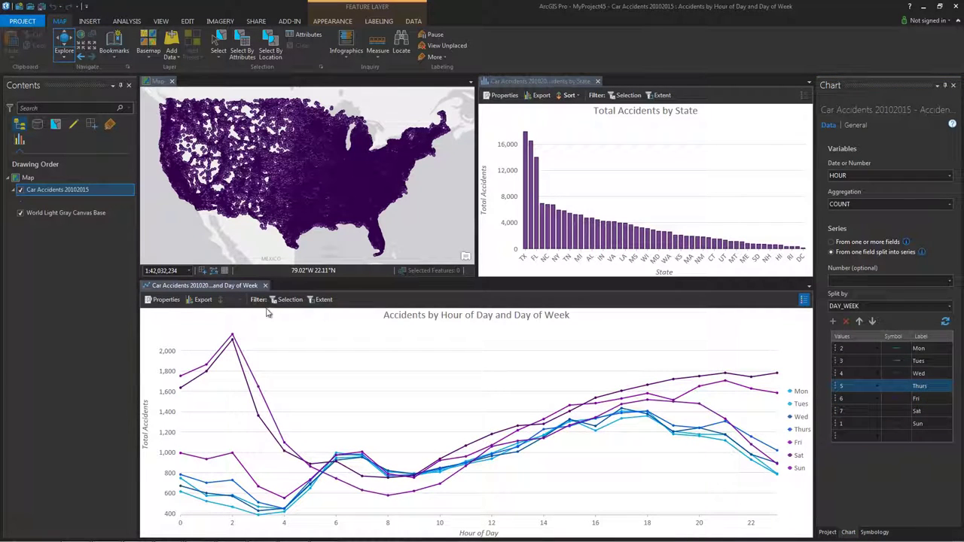
Export the accidents chart to the Desktop as Accidents.svg, then select it to adjust its fonts.
left_click(194, 300)
type("Accid")
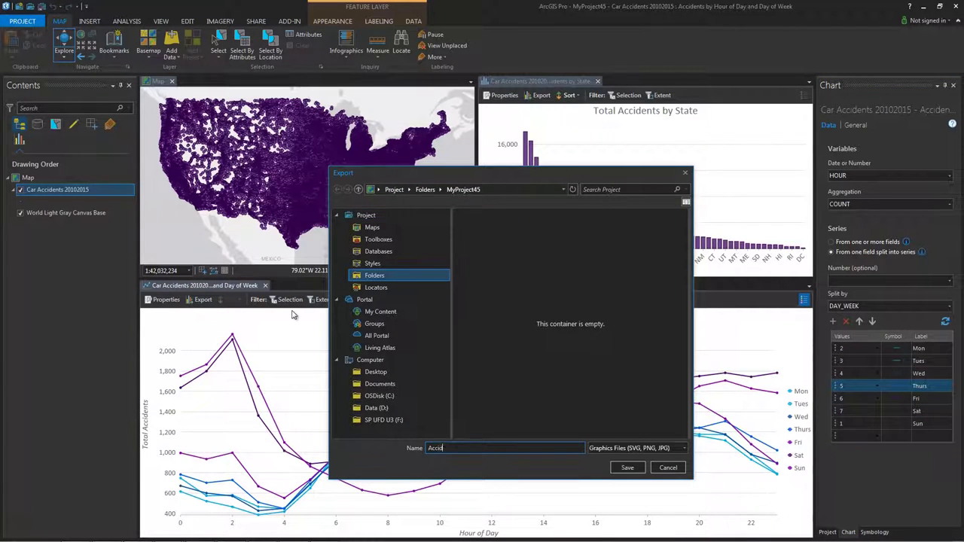
type("ents.svg")
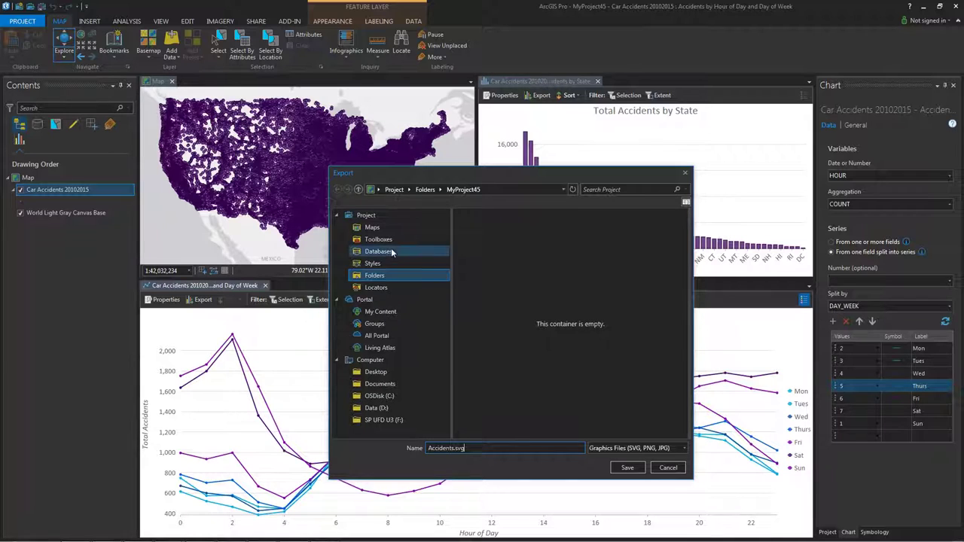
left_click(375, 372)
left_click(628, 468)
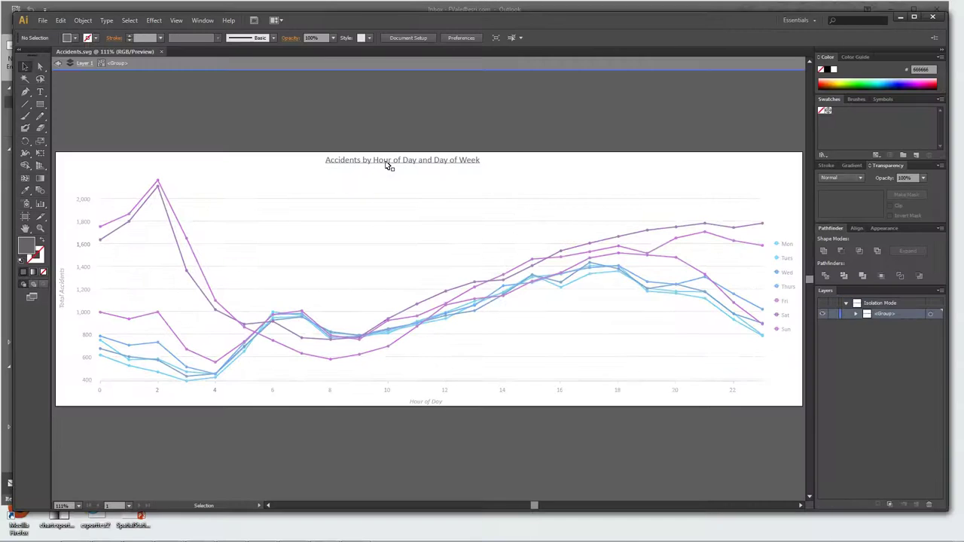
left_click(331, 157)
left_click(405, 38)
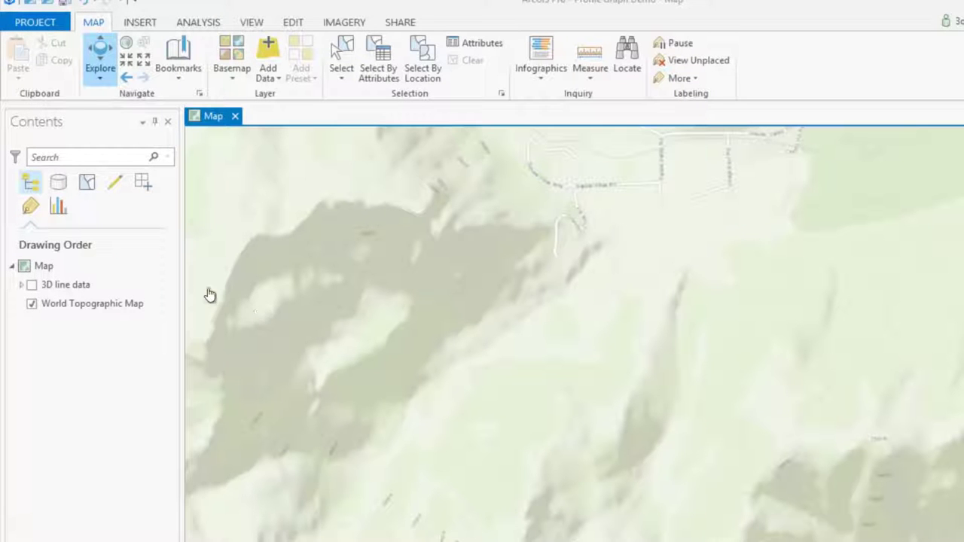
Turn on 3D line data and chart it as a profile graph with both axes in feet.
left_click(34, 286)
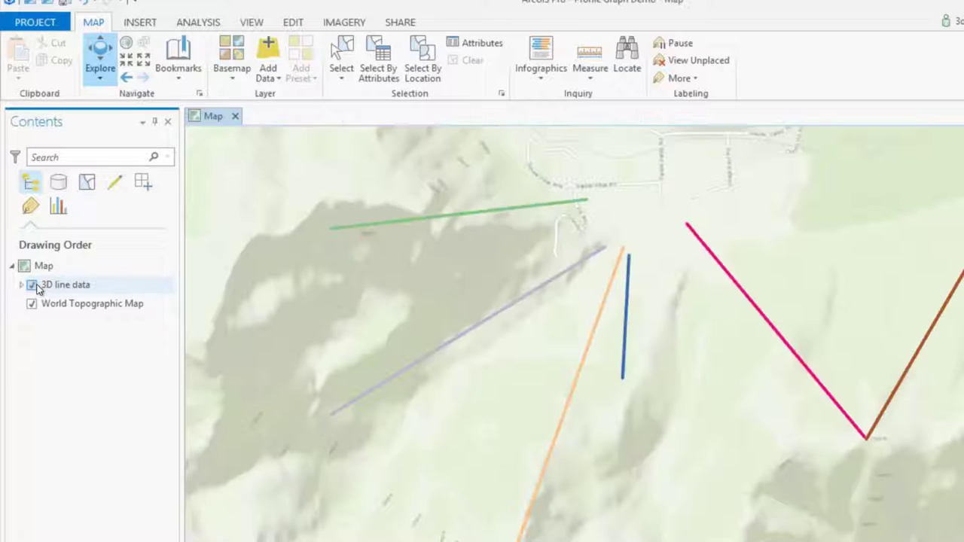
right_click(60, 288)
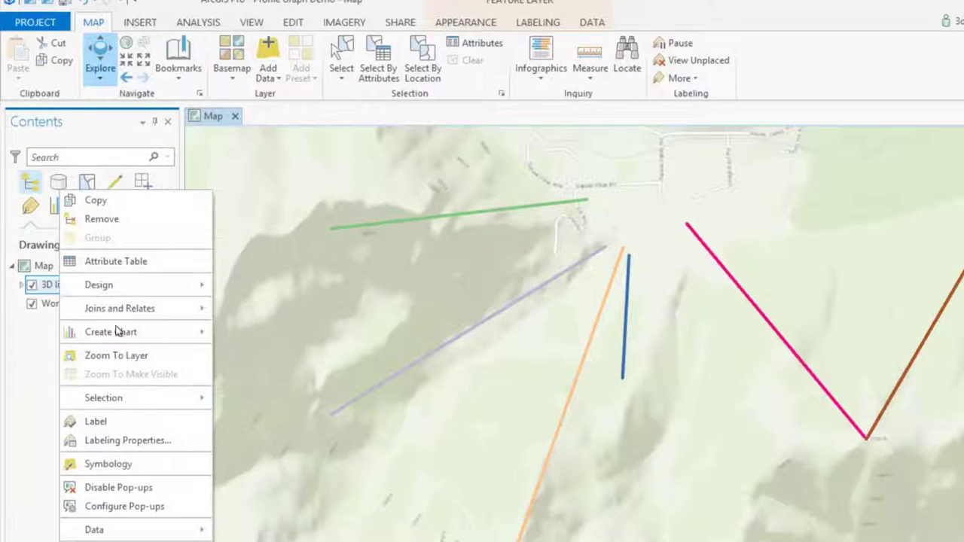
mouse_move(125, 335)
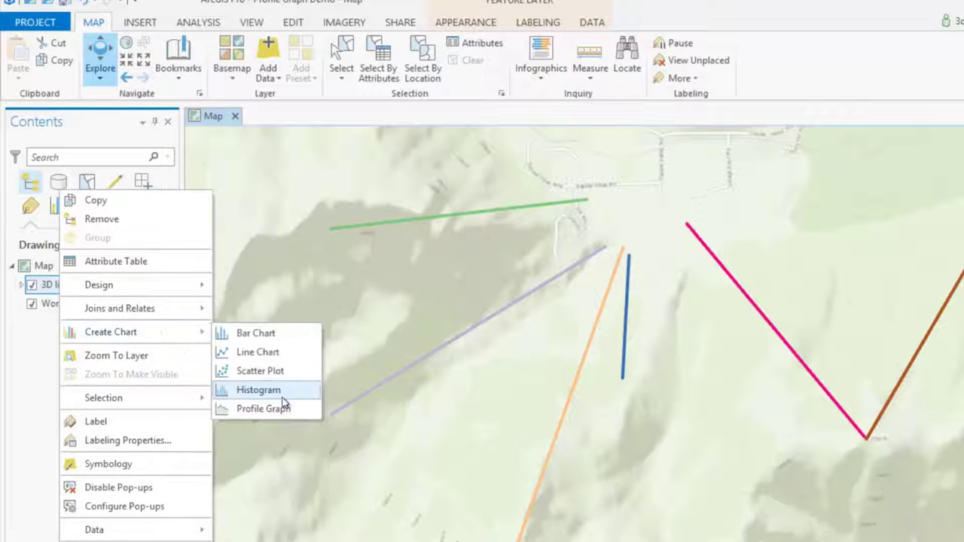
left_click(277, 411)
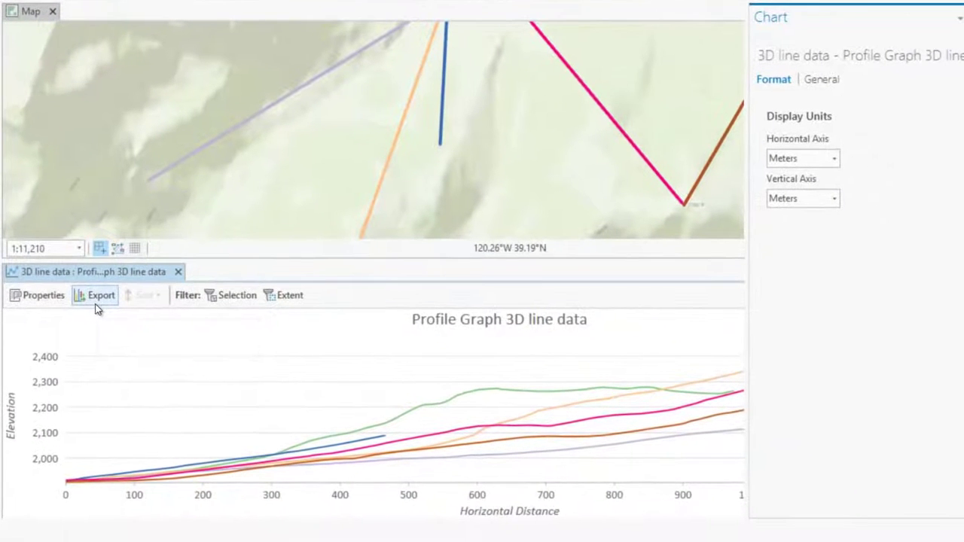
left_click(835, 159)
left_click(828, 192)
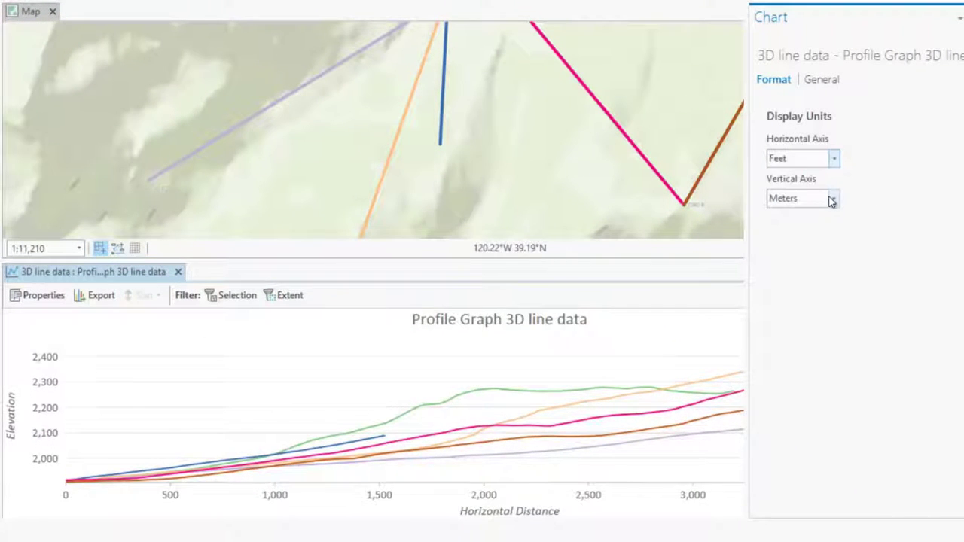
left_click(834, 199)
left_click(833, 226)
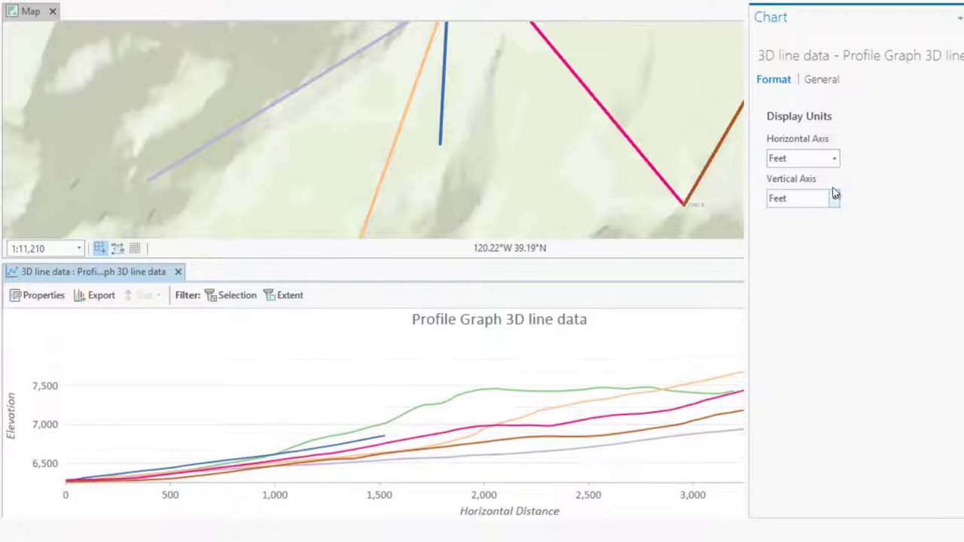
Change the chart title to 'Profile Graph Pro 1.4' and close the chart properties.
left_click(822, 81)
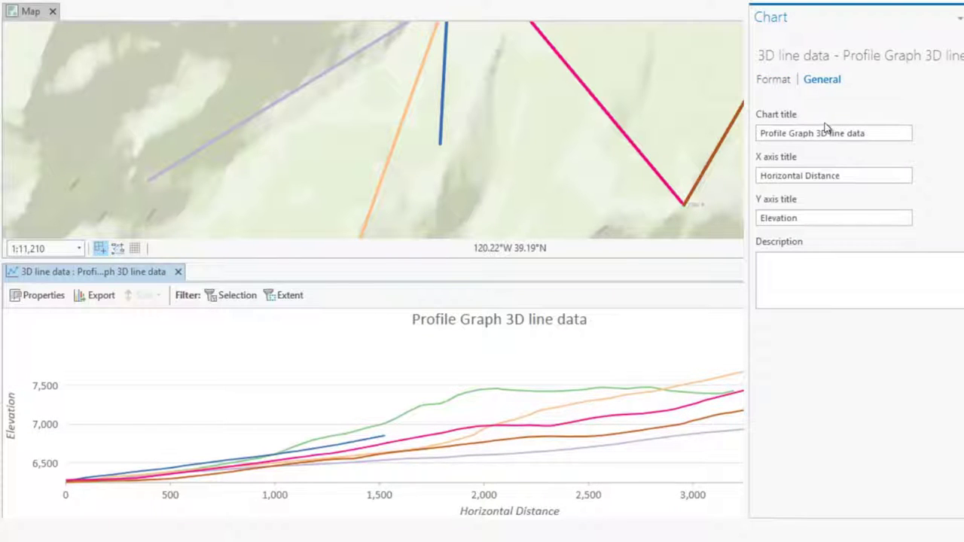
left_click_drag(816, 133, 883, 137)
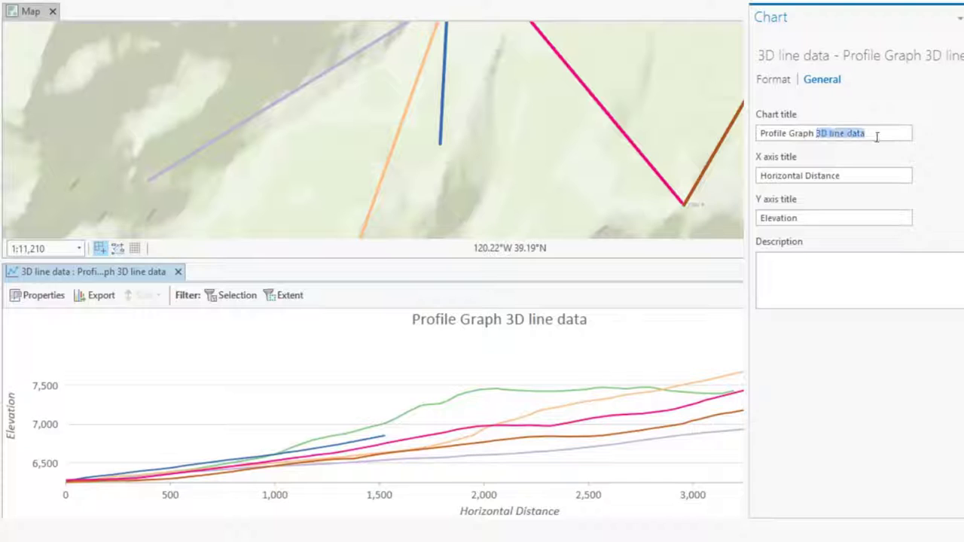
type("Pro")
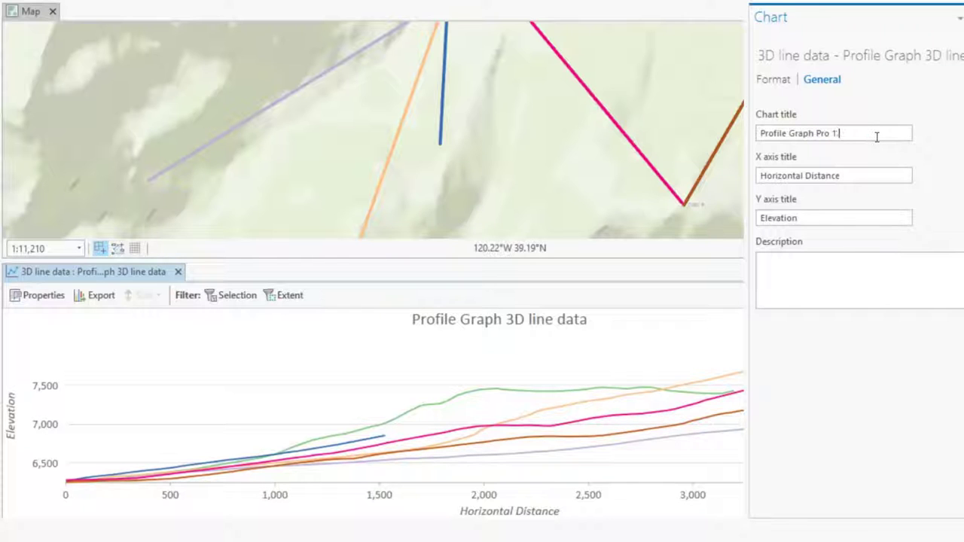
type(" 1.4")
key("Return")
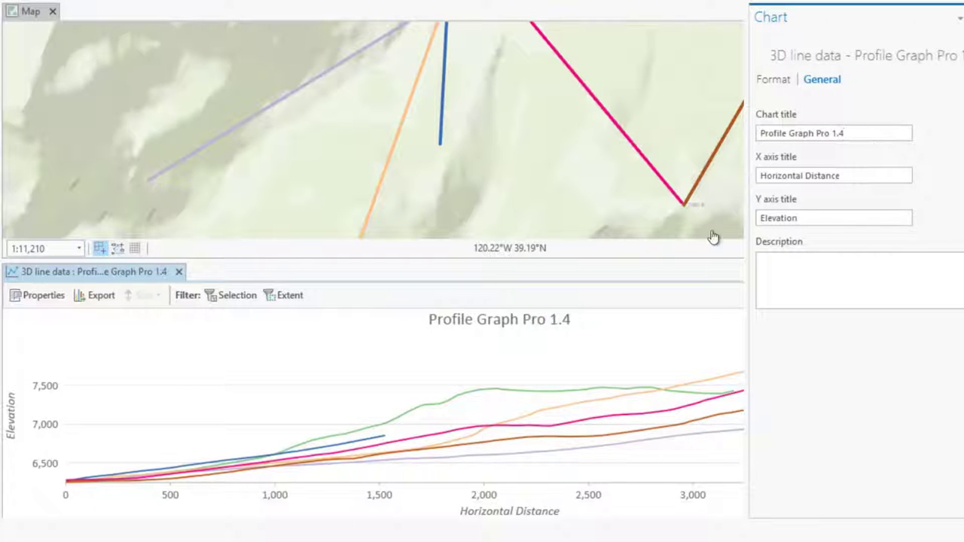
left_click(697, 275)
Select the longest orange elevation profile and filter the profile graph to show only it.
scroll(557, 147, "down", 3)
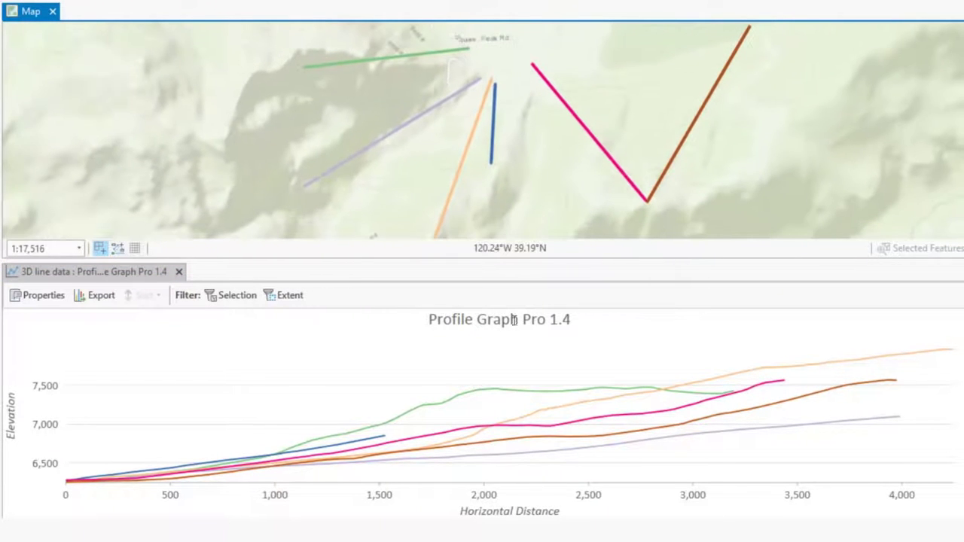
left_click(556, 407)
left_click(579, 419)
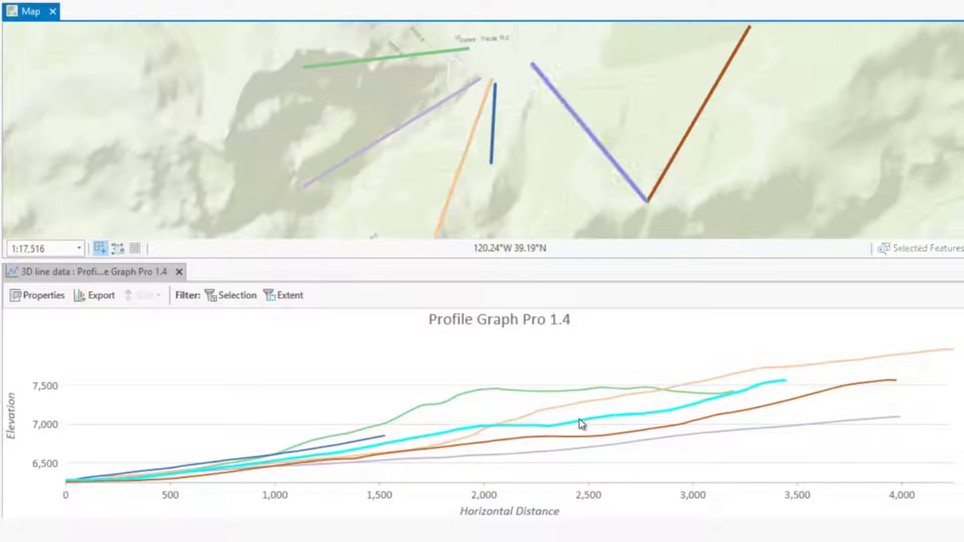
left_click(589, 400)
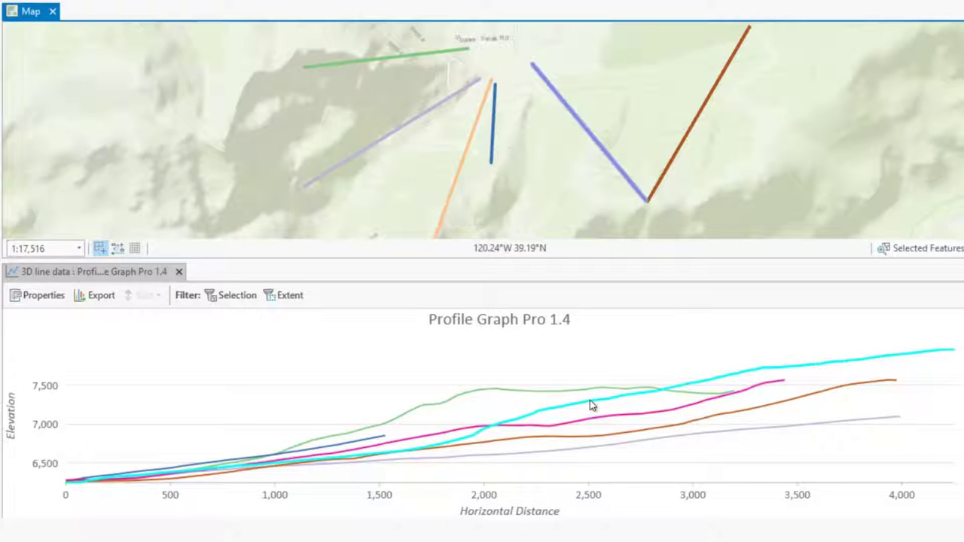
left_click(232, 295)
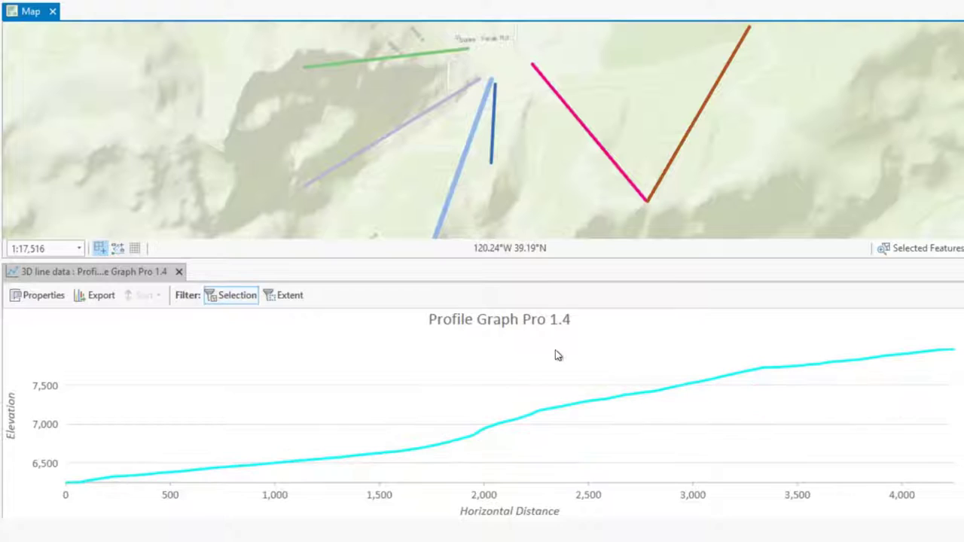
mouse_move(800, 369)
mouse_move(537, 412)
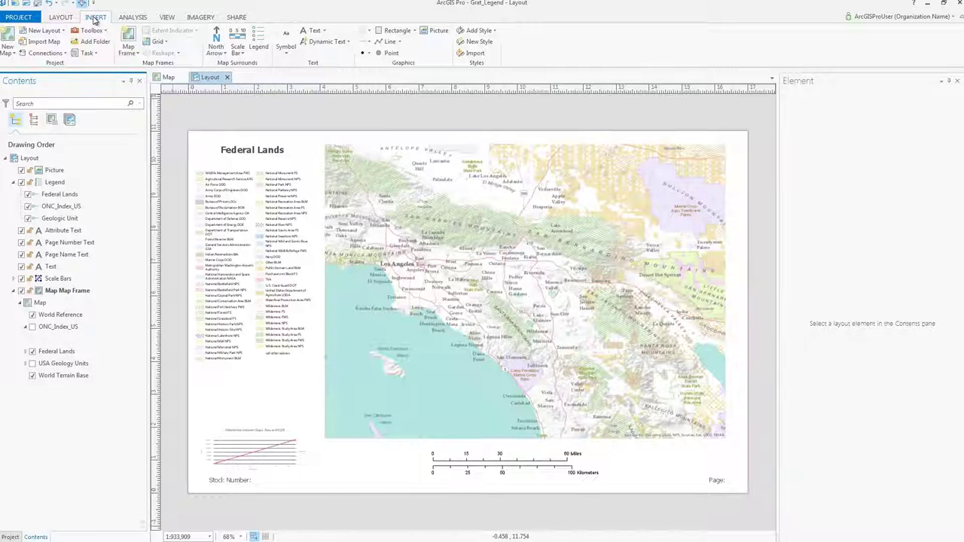
Add a Black Horizontal Labels graticule to the map frame and select it in Contents.
left_click(167, 44)
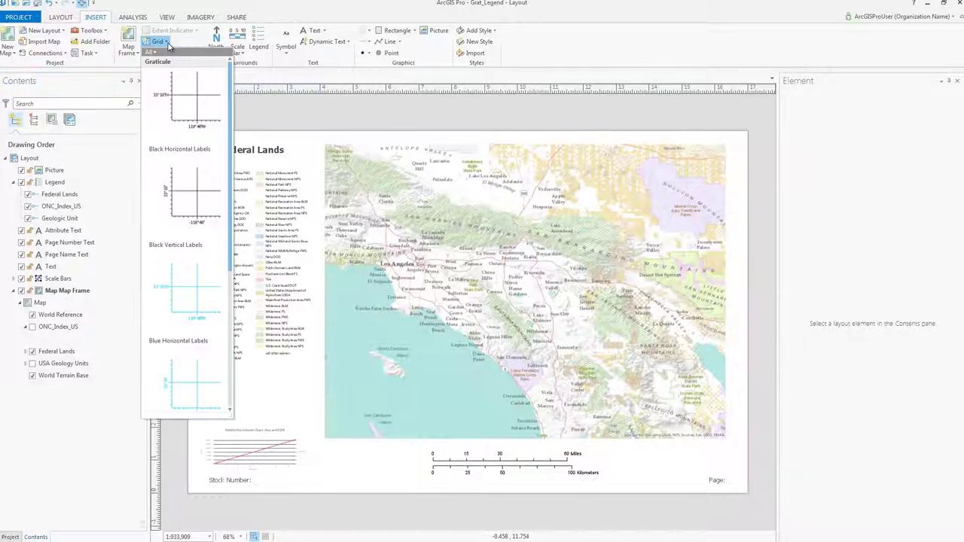
left_click(184, 96)
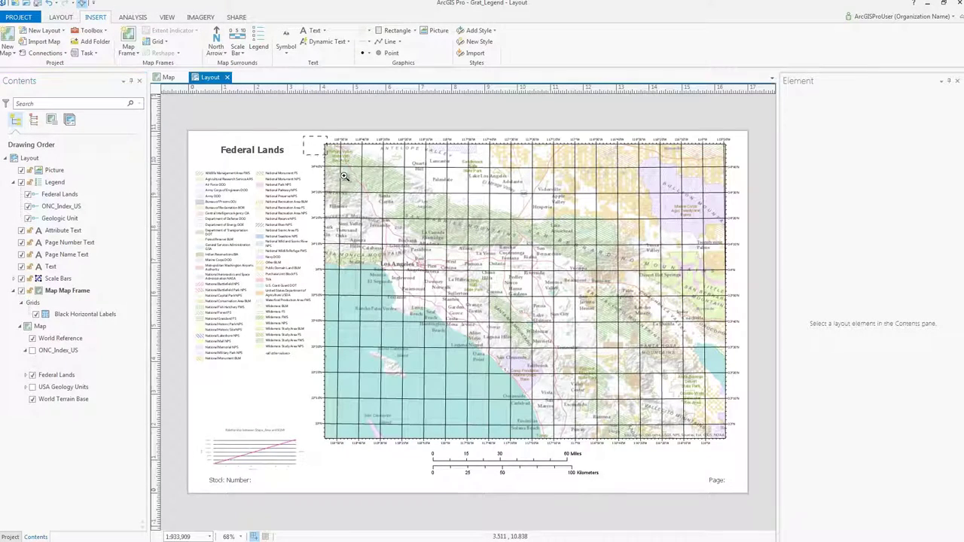
scroll(413, 242, "up", 5)
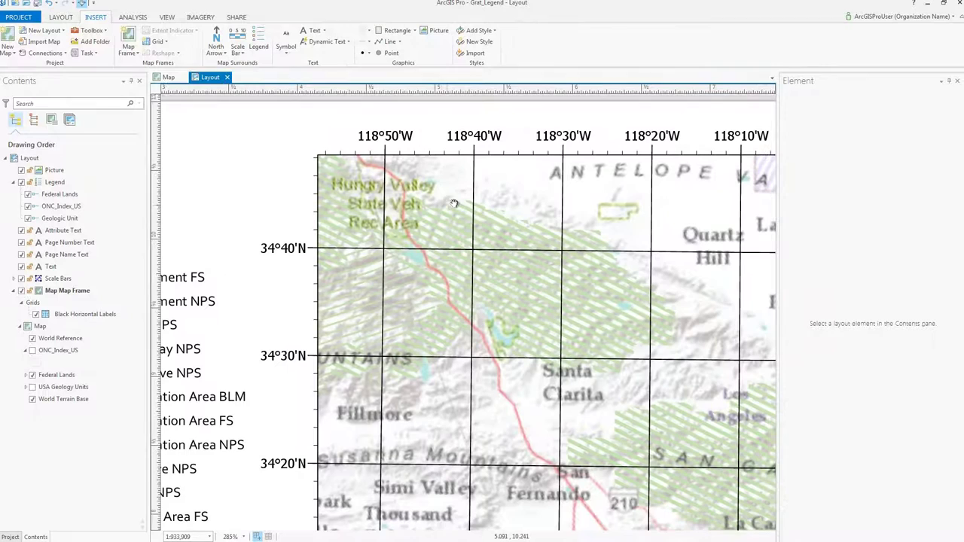
left_click(43, 317)
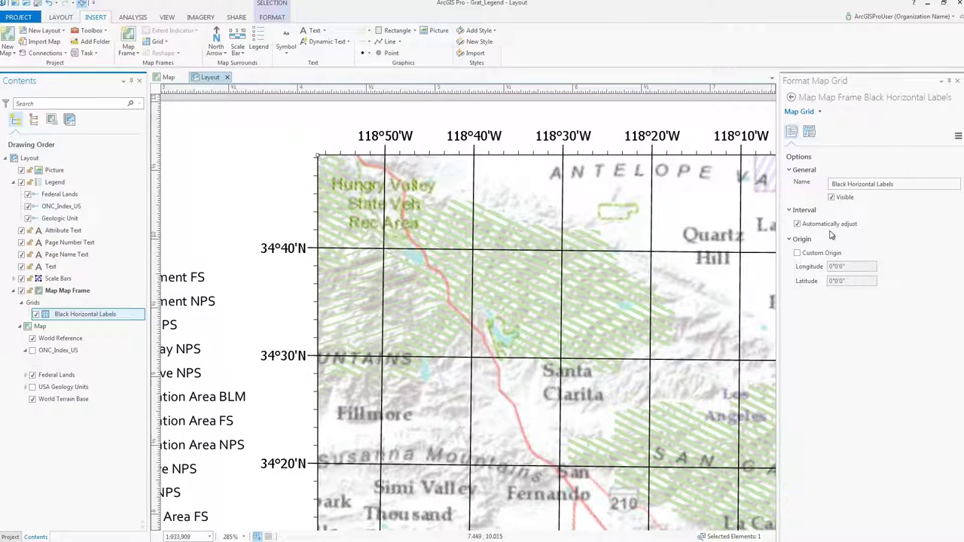
Zoom the layout's map frame to the Southwest US bookmark.
left_click(64, 18)
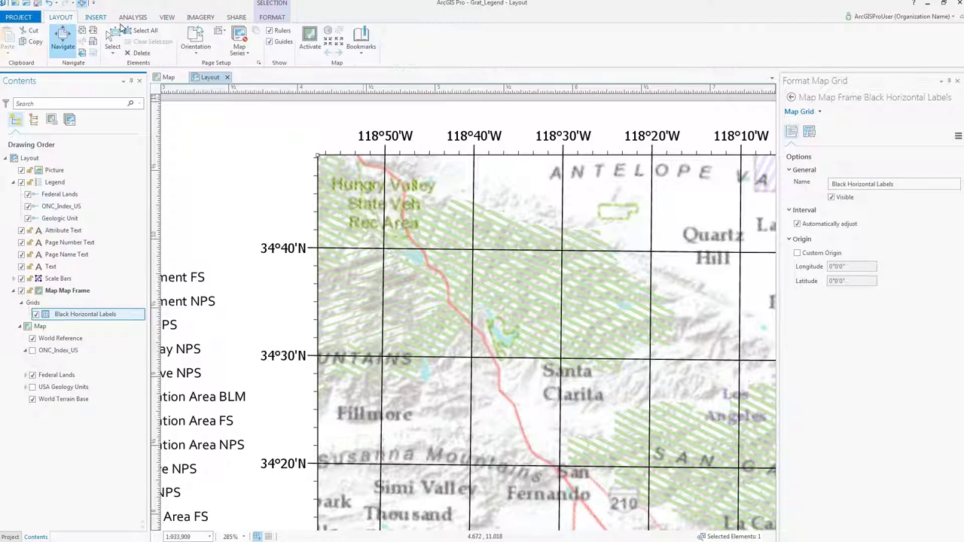
left_click(361, 39)
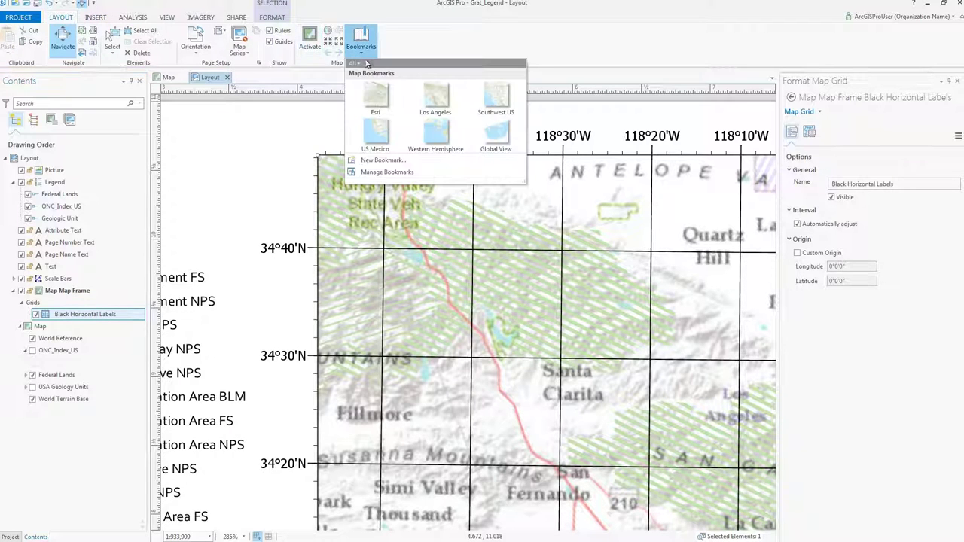
left_click(488, 96)
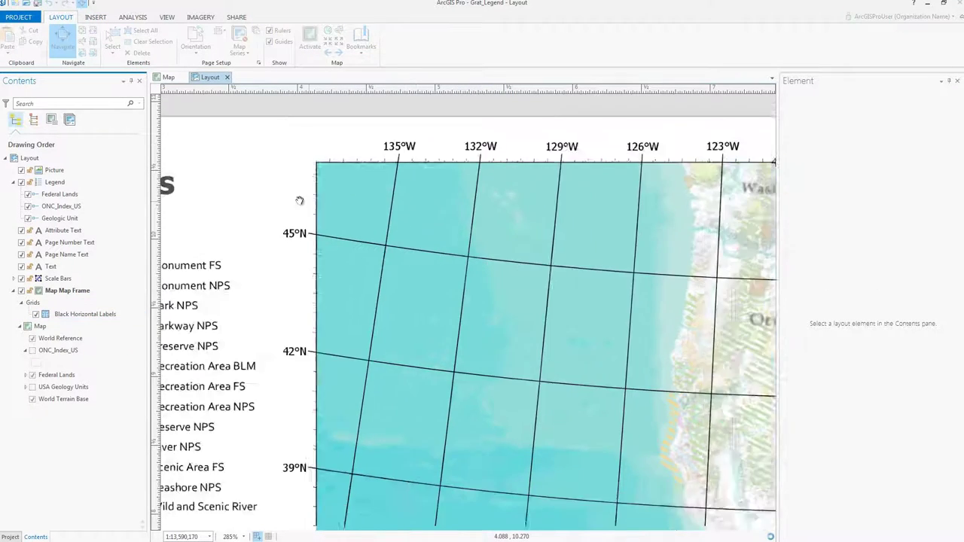
scroll(256, 254, "down", 5)
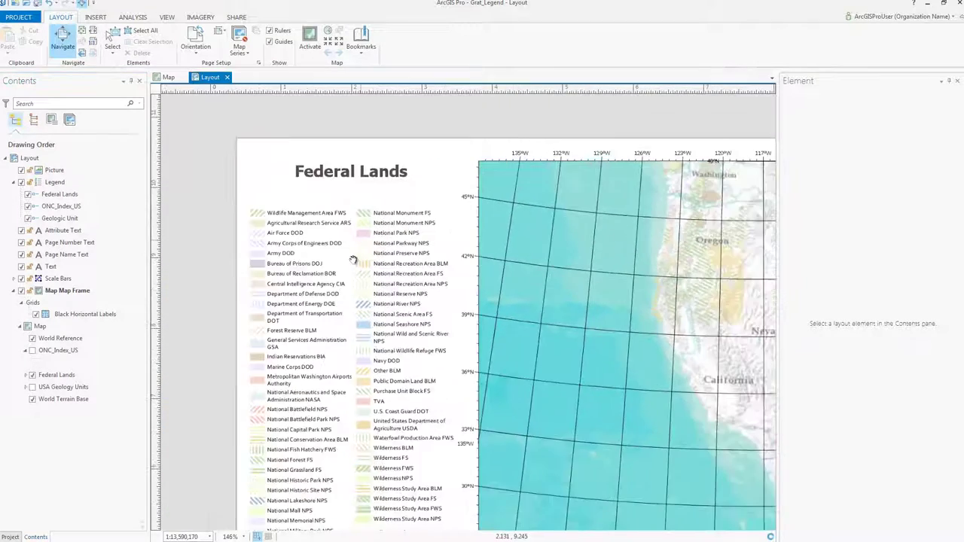
Set all legend items to 'Only show features visible in the map extent'.
double_click(54, 183)
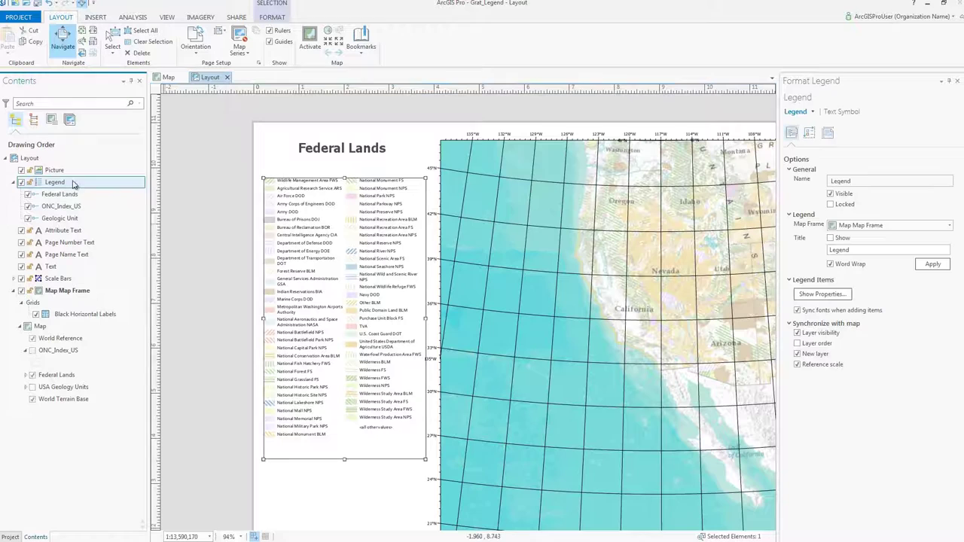
left_click(821, 293)
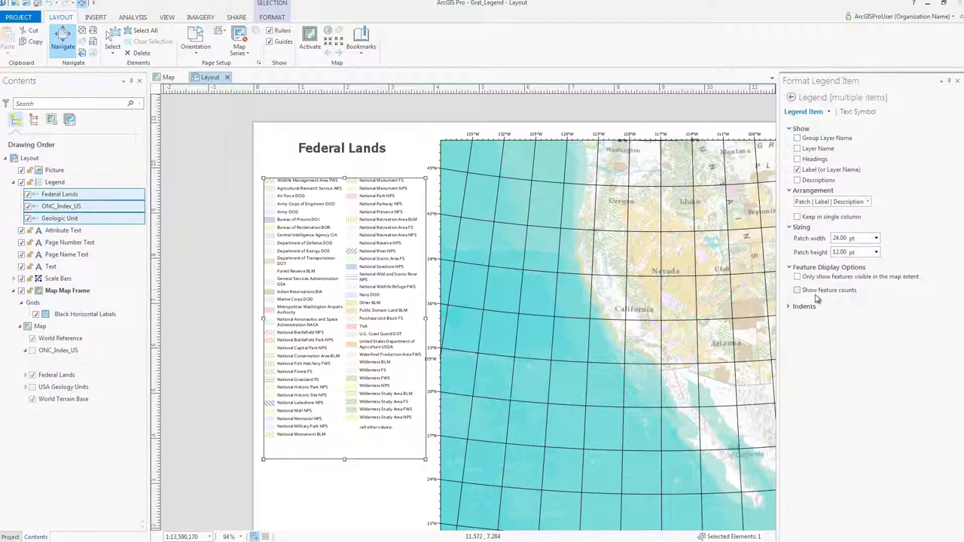
left_click(797, 278)
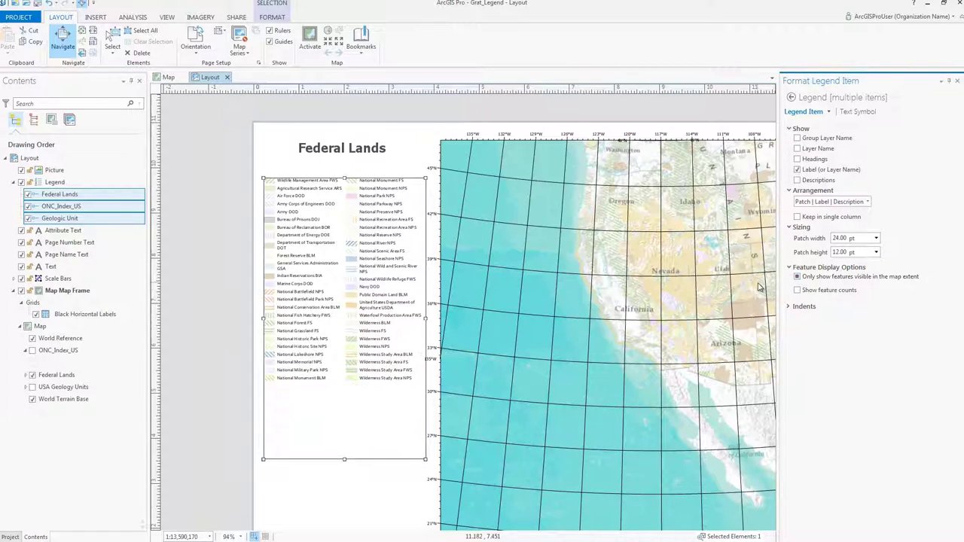
Create a spatial map series and display its Dakotas page.
left_click(239, 51)
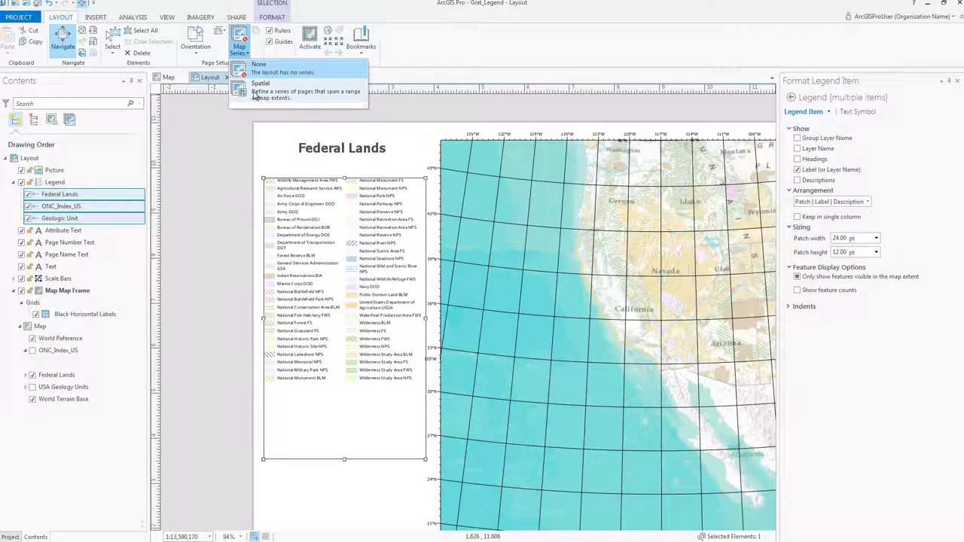
left_click(254, 95)
left_click(578, 377)
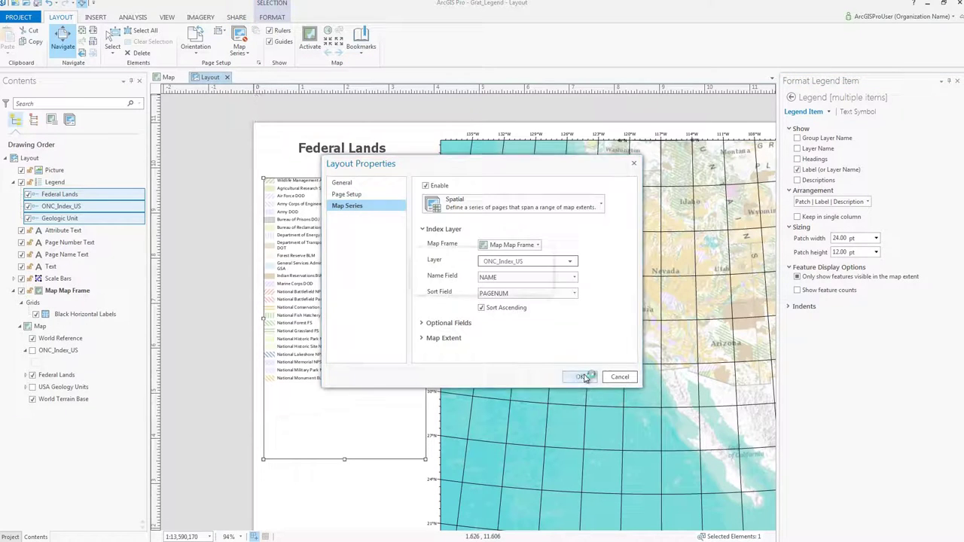
double_click(31, 182)
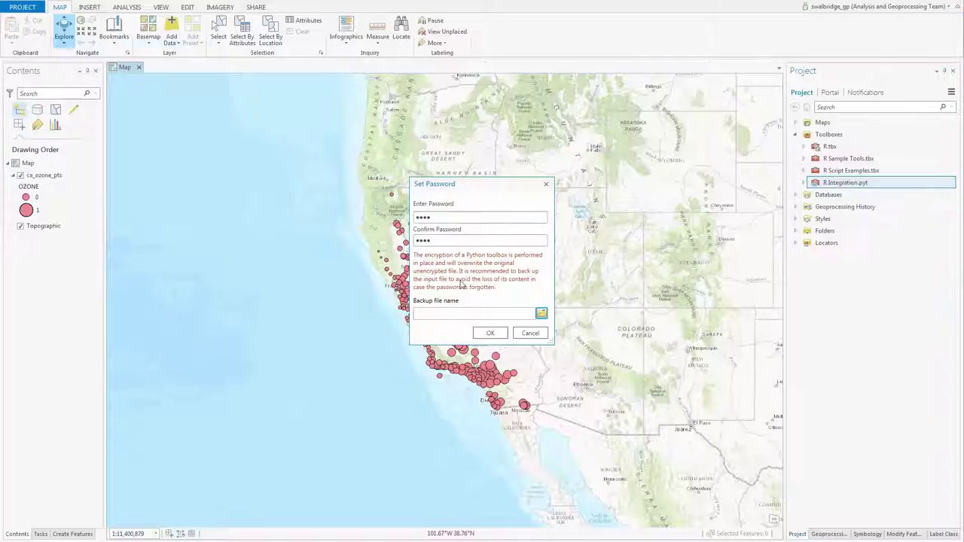
key("Tab")
Set the toolbox backup file to c:\workspace\backup.pyt and run the asyncio code in the Python console.
type("c:\\workspace\\backup.pyt")
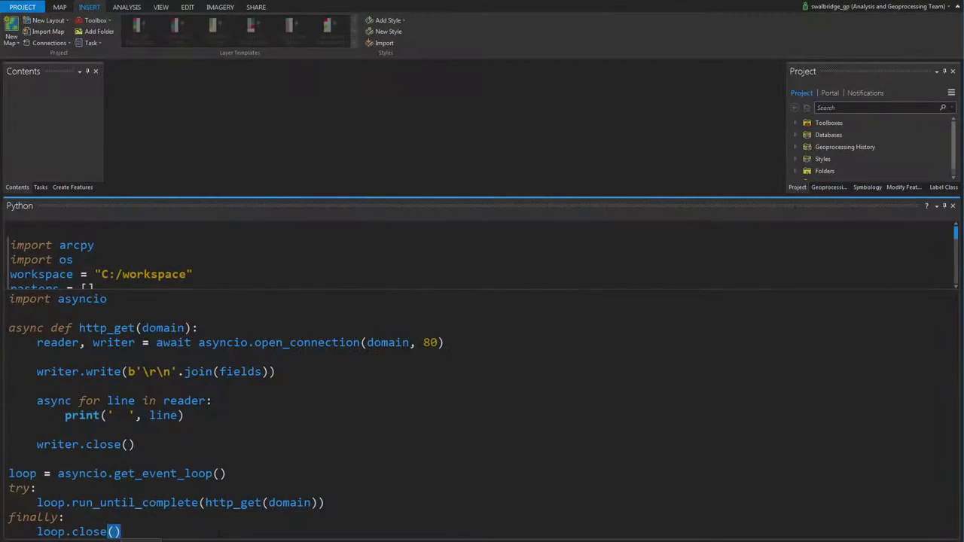
key("Return")
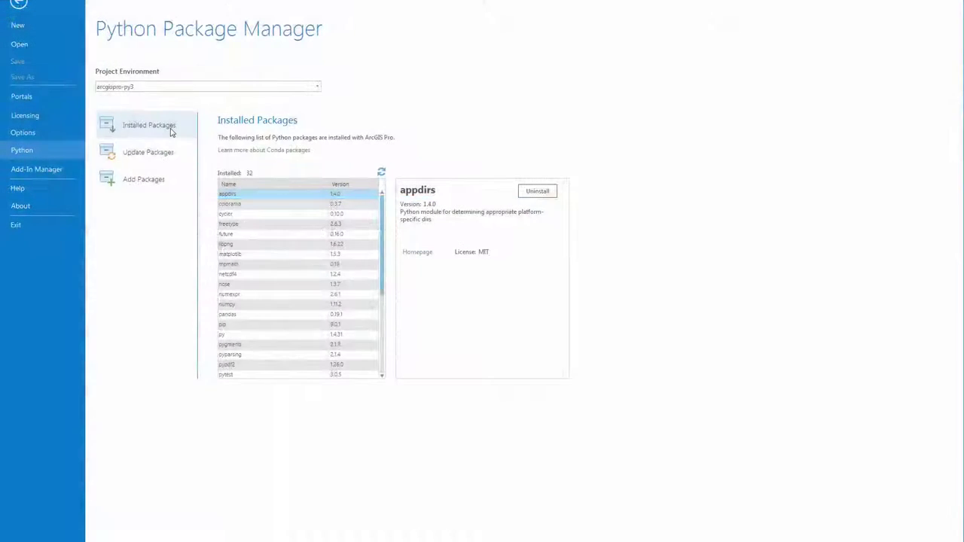
Install and update the affine package, then install scikit-learn 0.18.1.
left_click(154, 180)
left_click(225, 256)
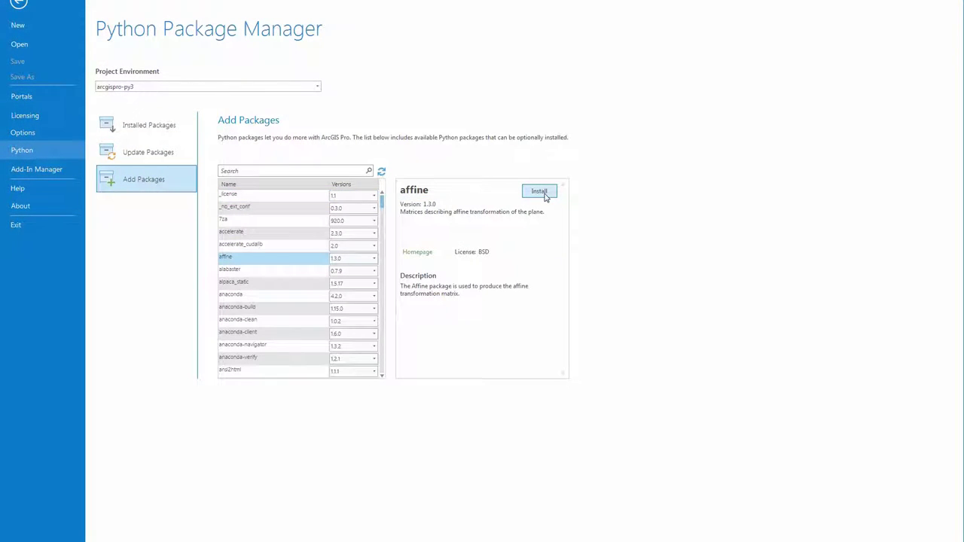
left_click(545, 194)
left_click(549, 467)
left_click(667, 477)
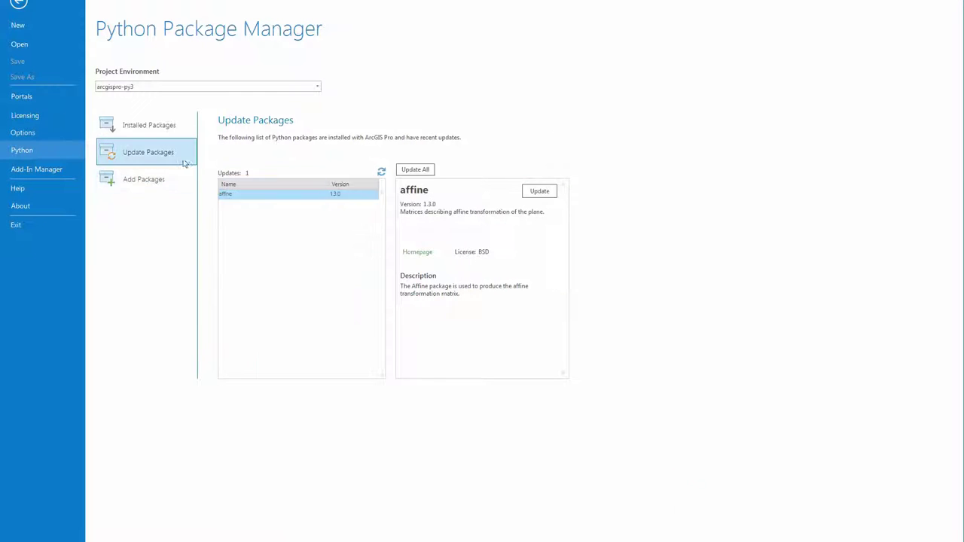
left_click(539, 191)
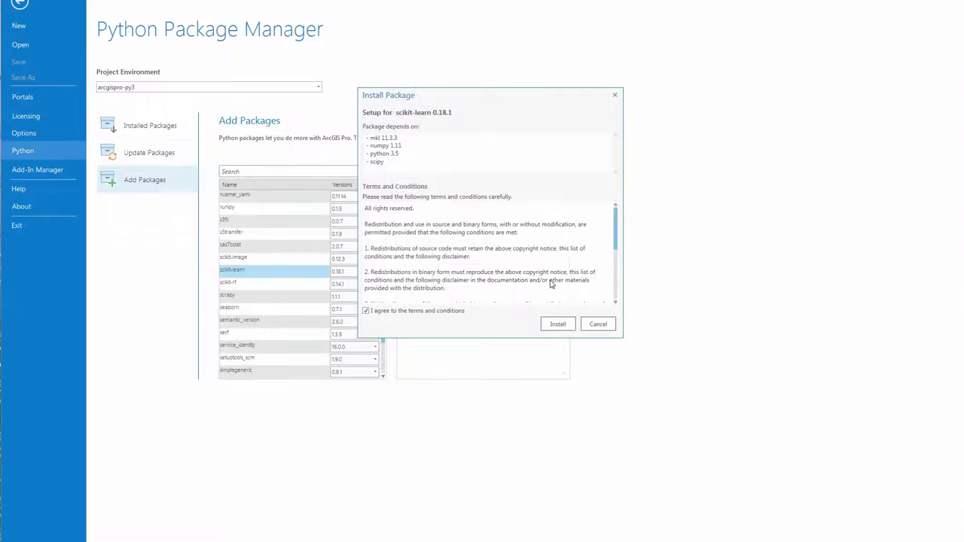
left_click(557, 323)
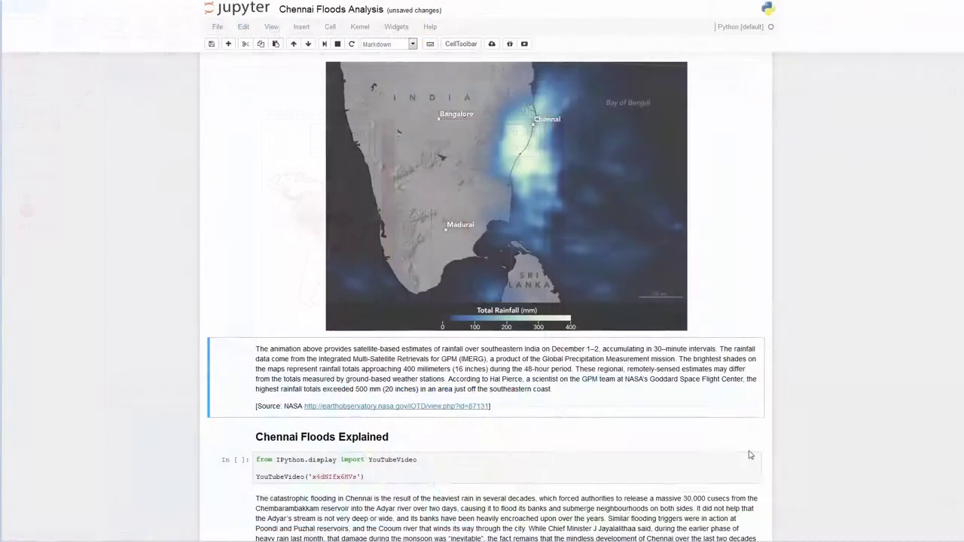
Run the Chennai Floods Analysis cells from the pandas cell onward.
scroll(749, 455, "down", 10)
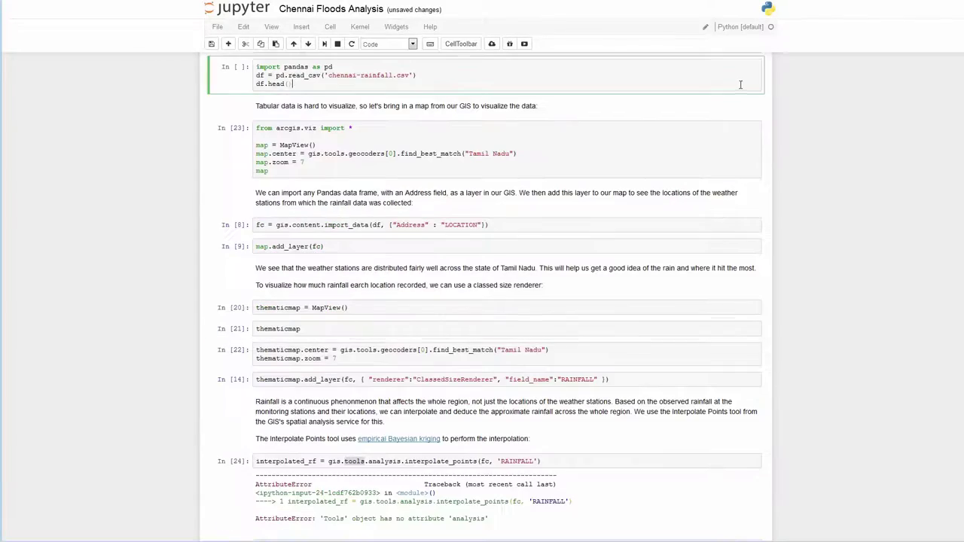
key("shift+Return")
key("shift+Return")
key("shift+Return")
key("shift+Return")
key("shift+Return")
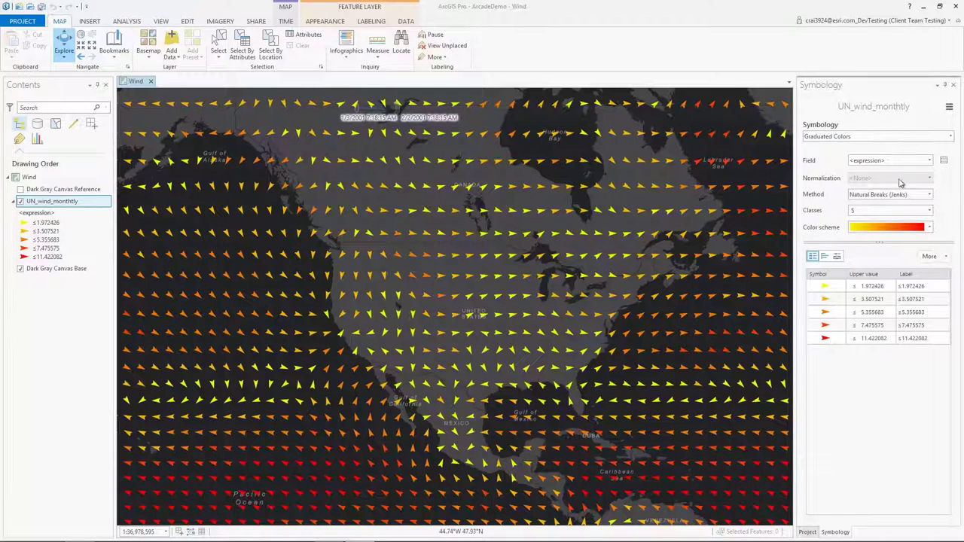
Review the wind-speed colour expression and rotate arrows by an Atan2 Arcade expression.
left_click(944, 163)
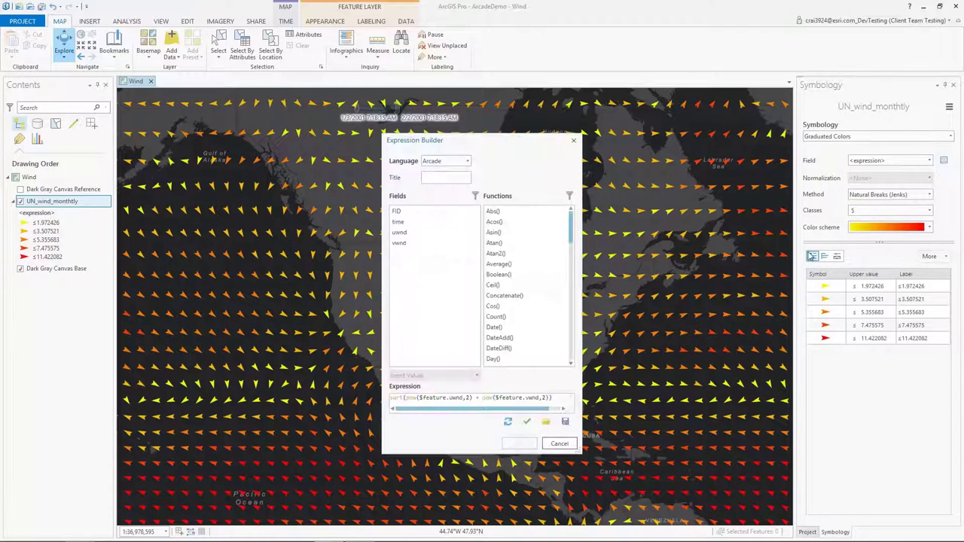
left_click(561, 444)
left_click(949, 108)
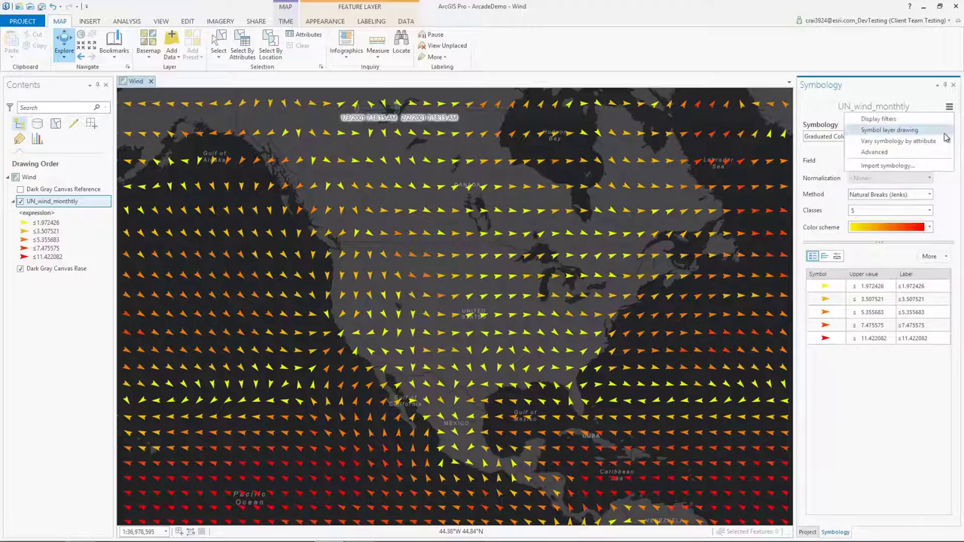
left_click(938, 140)
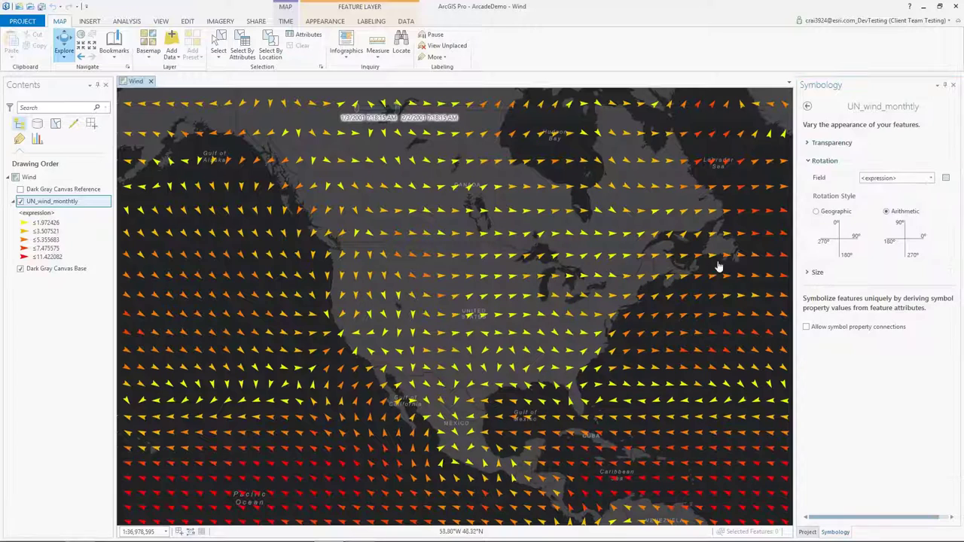
left_click(944, 179)
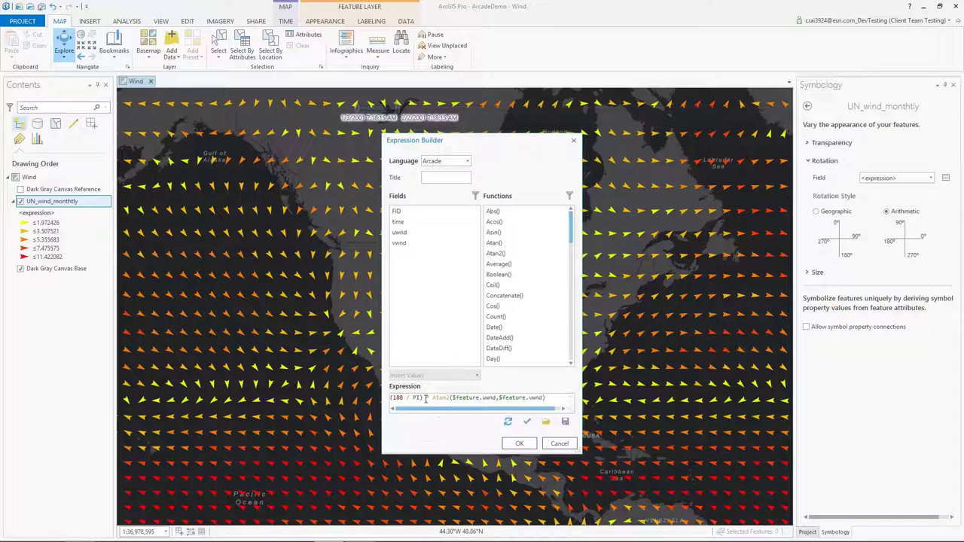
left_click(558, 444)
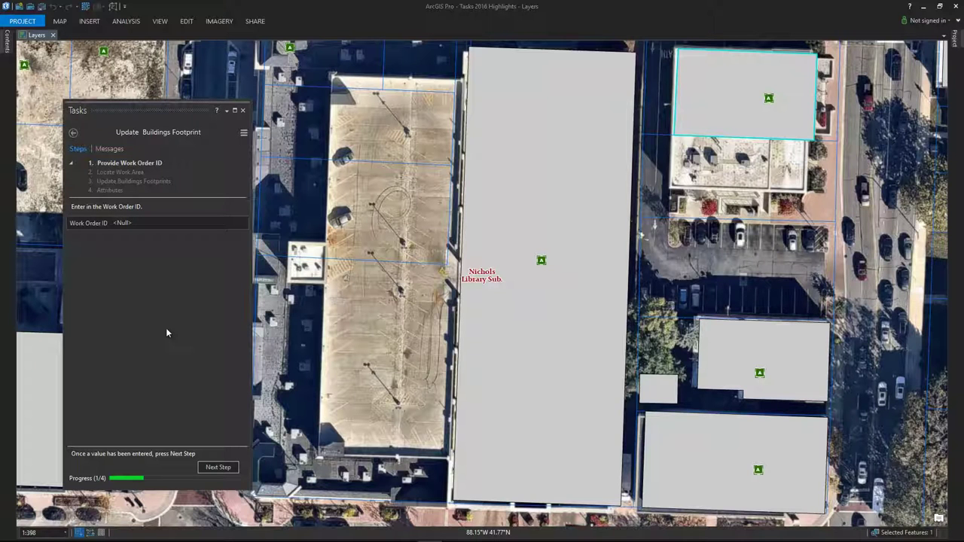
Enter the work order ID and draw a new building footprint over the parking lot.
left_click(155, 224)
type("5")
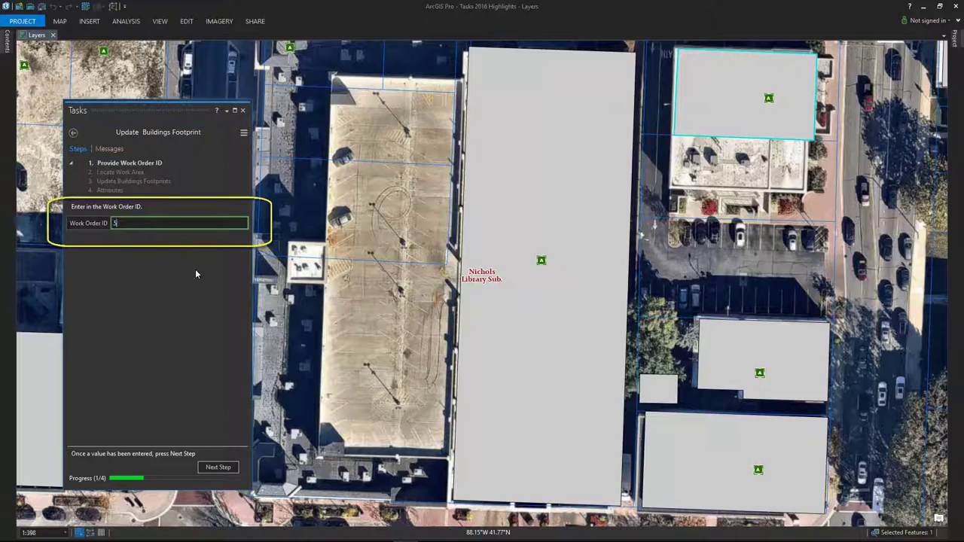
type("47883")
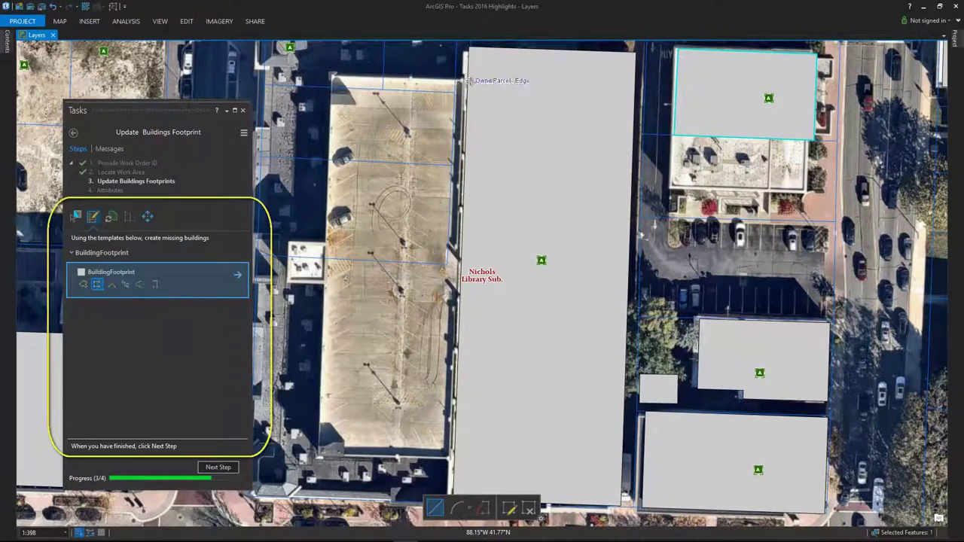
left_click(469, 80)
left_click(319, 456)
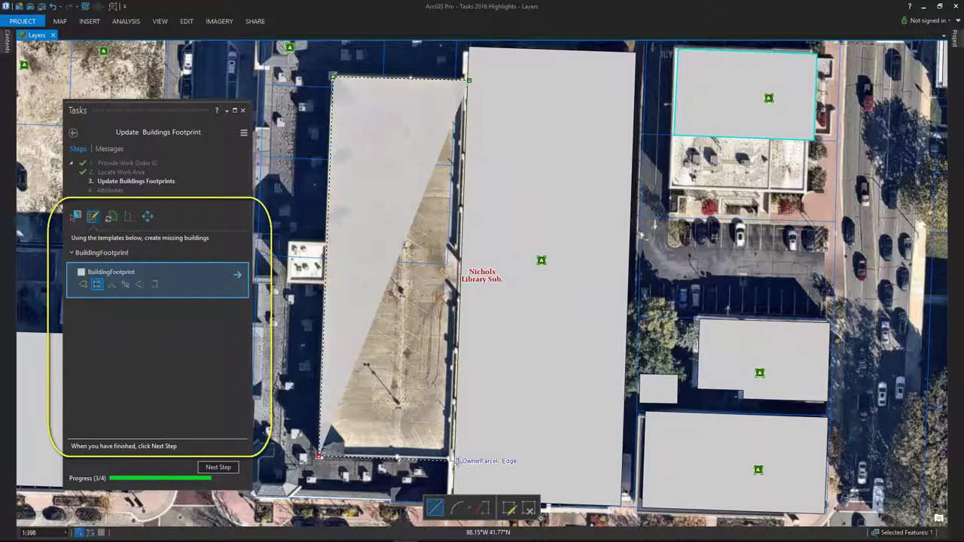
Replace the geometry of the top-right building with a newly drawn outline.
left_click(111, 217)
left_click(745, 95)
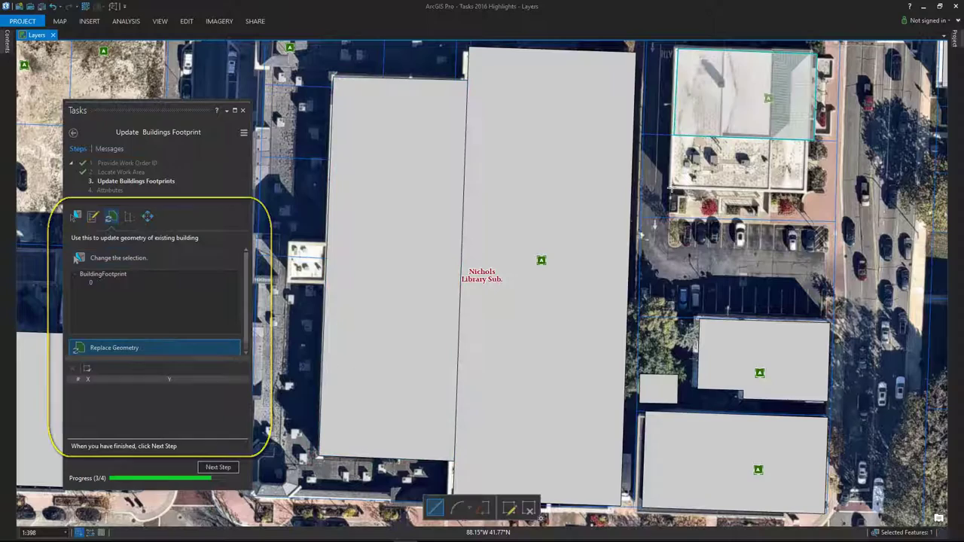
left_click(671, 186)
left_click(807, 192)
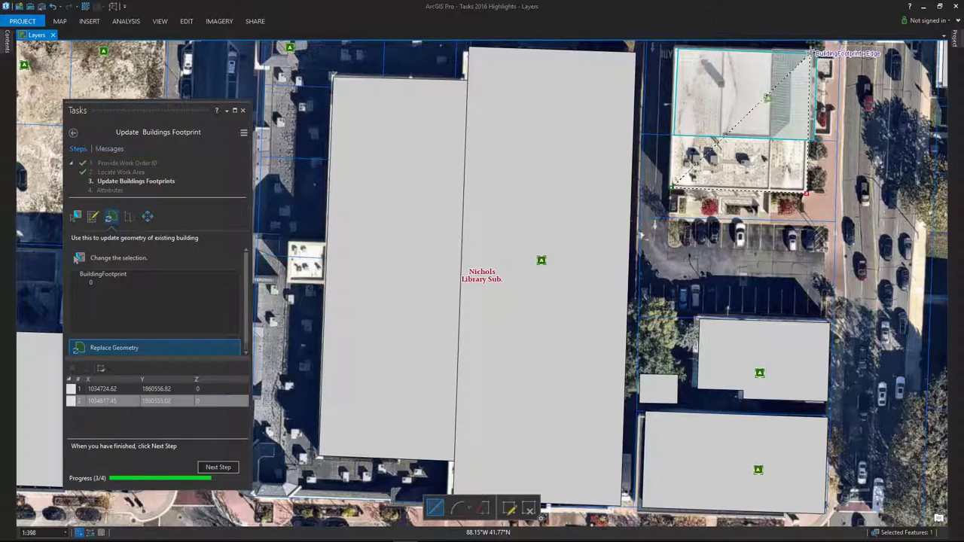
left_click(678, 50)
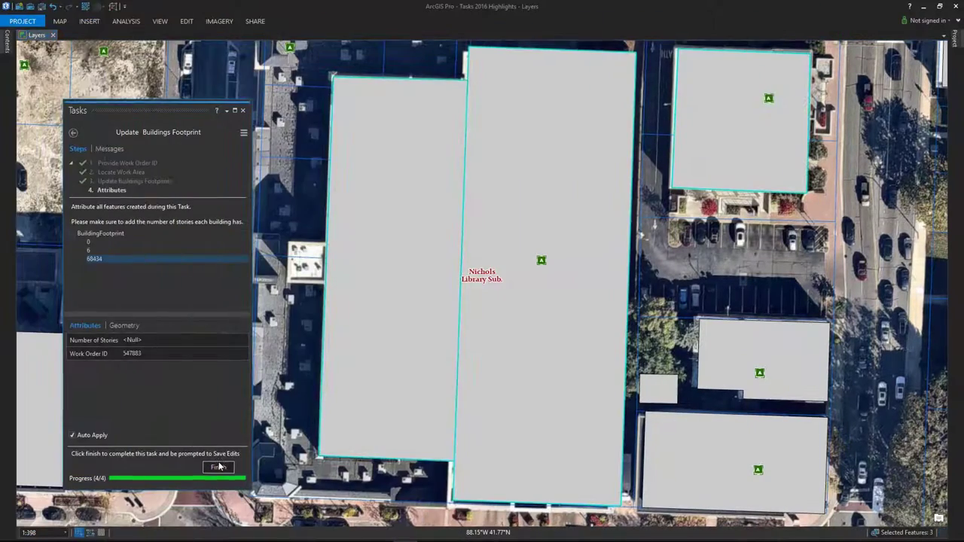
Set the new building to 3 stories, finish the task, and start the ProConfiguration1 managed configuration.
left_click(218, 469)
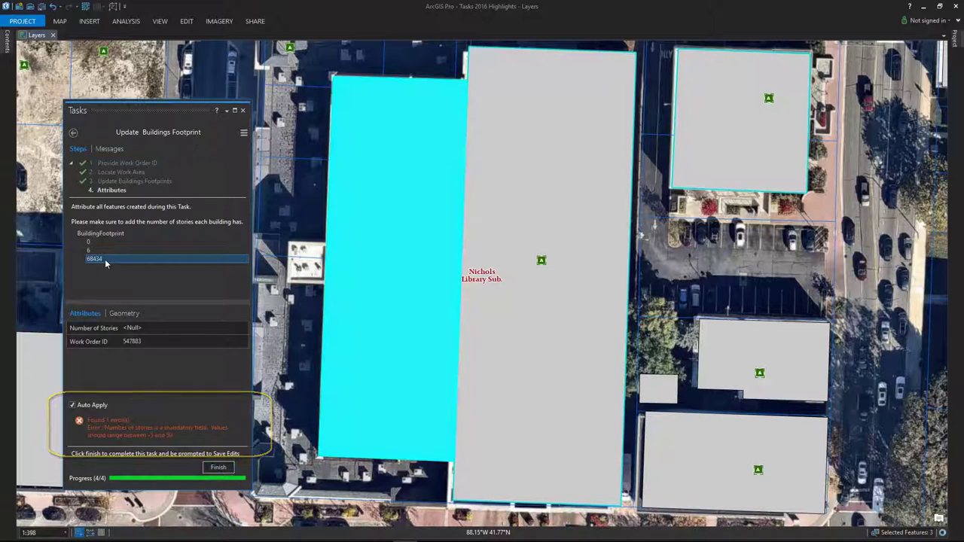
left_click(147, 327)
type("3")
key("Return")
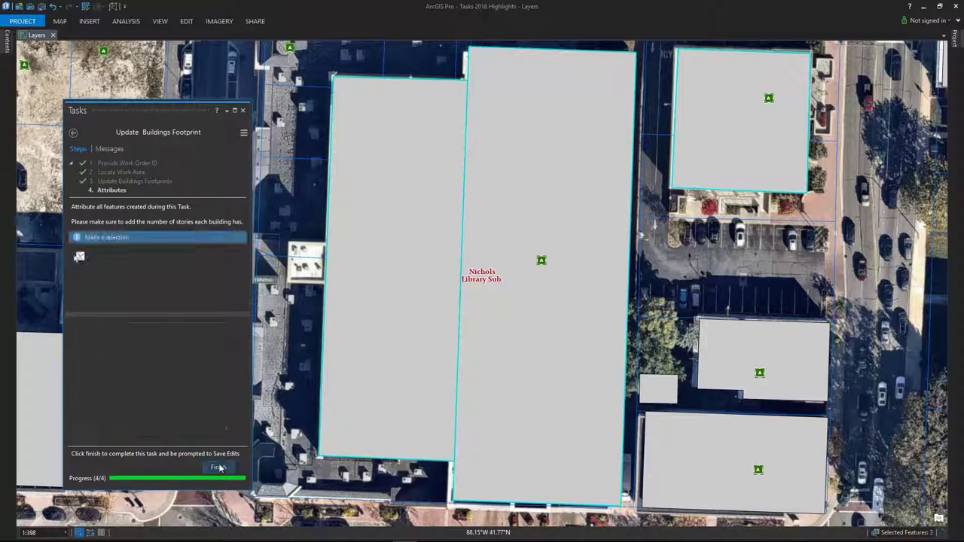
left_click(218, 466)
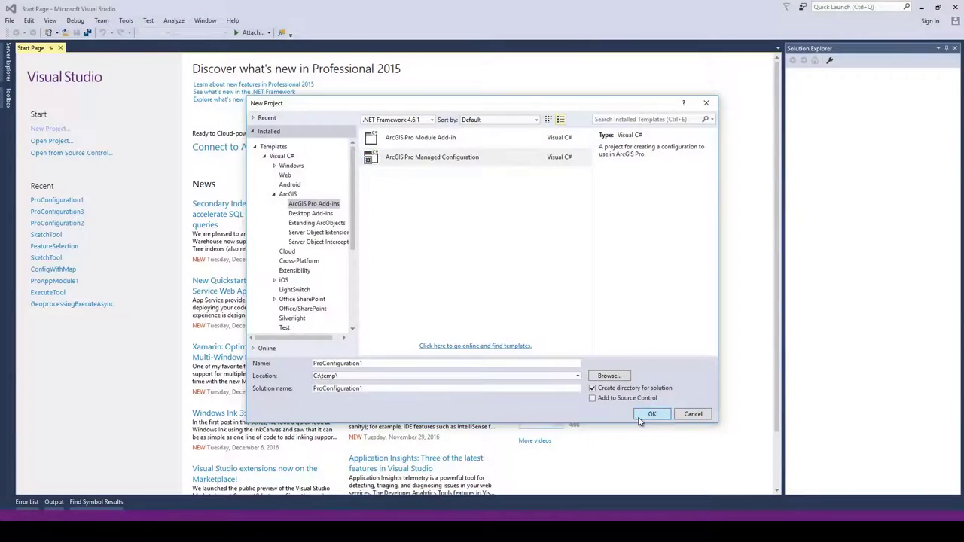
left_click(642, 415)
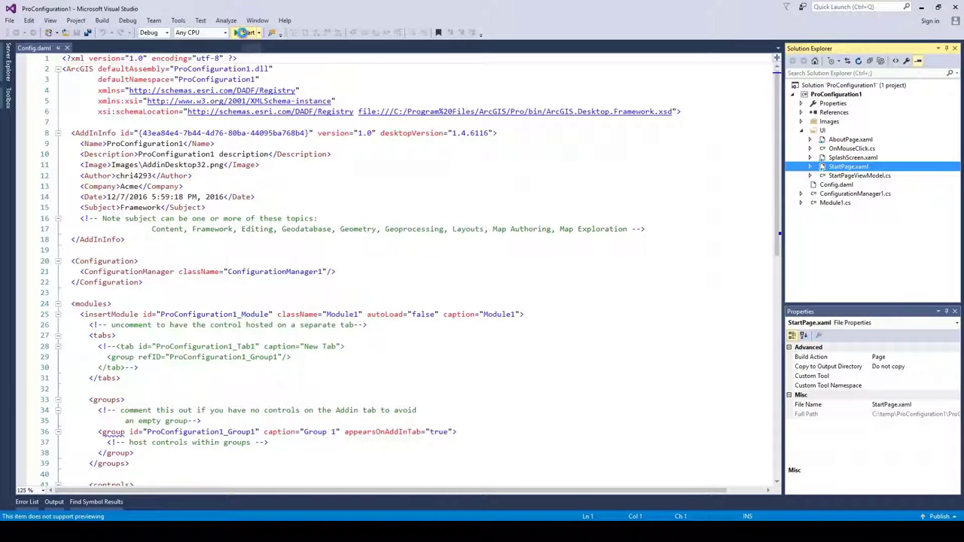
left_click(243, 32)
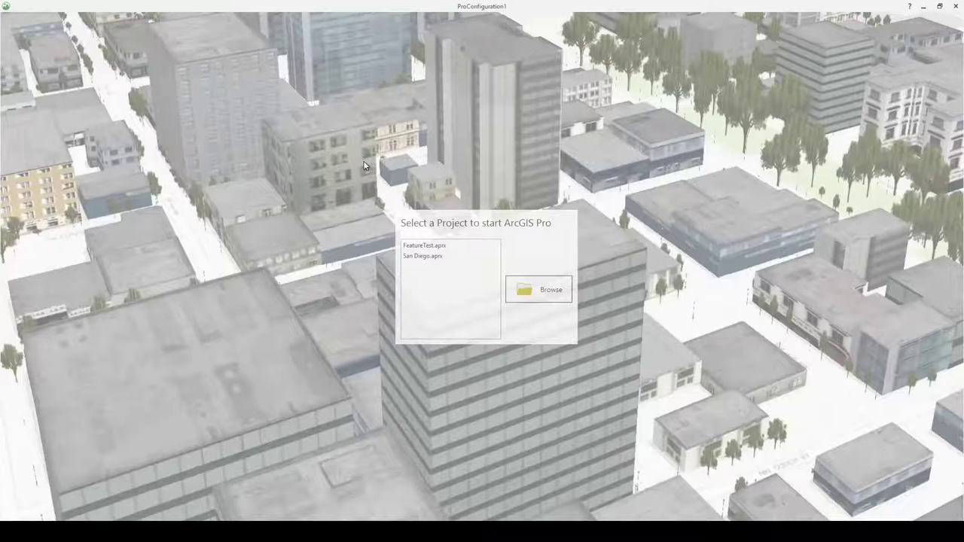
Open the San Diego project and select the powerline supports along the service road.
double_click(442, 247)
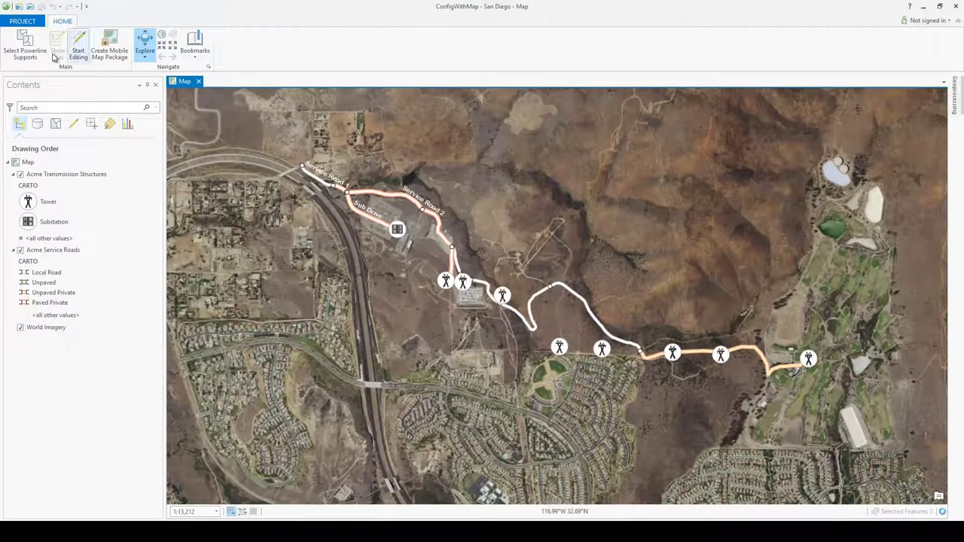
left_click(22, 56)
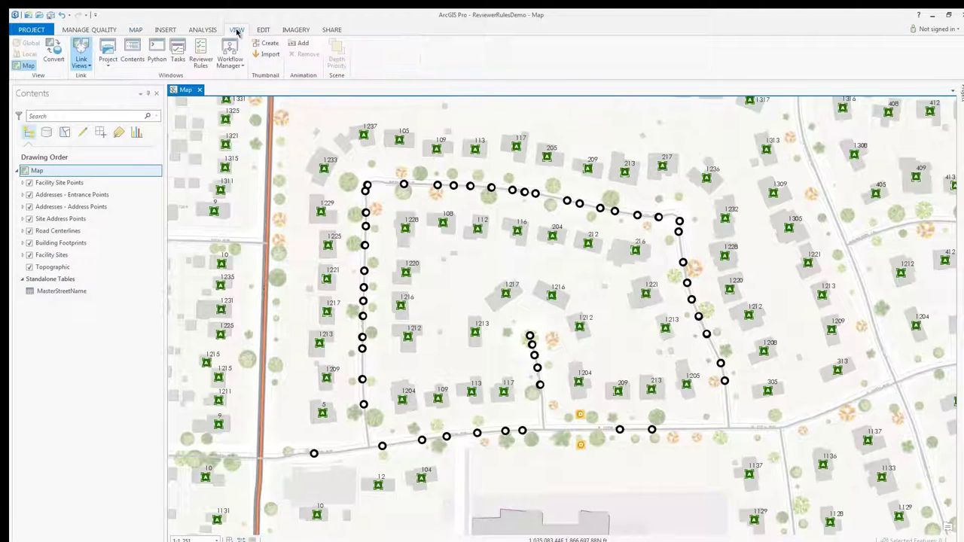
left_click(200, 56)
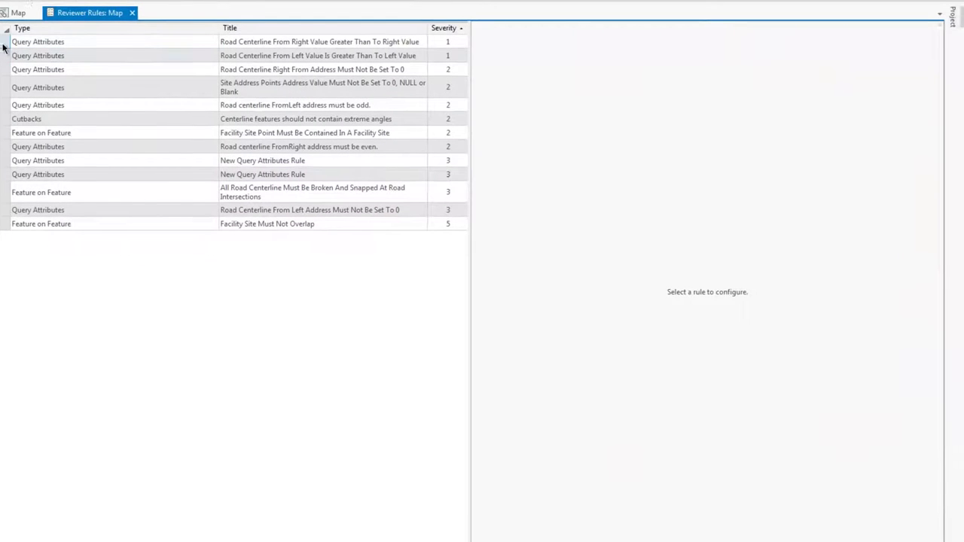
left_click(6, 44)
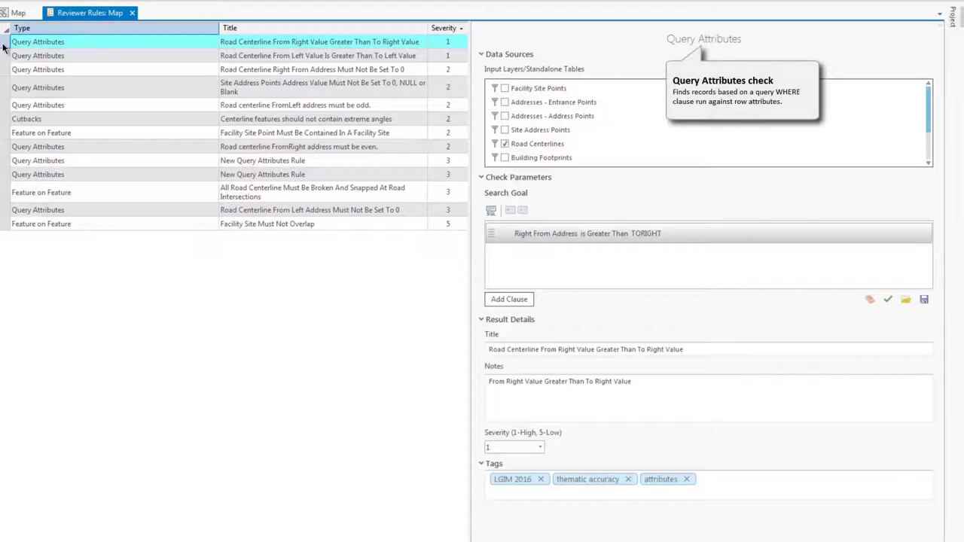
left_click(9, 120)
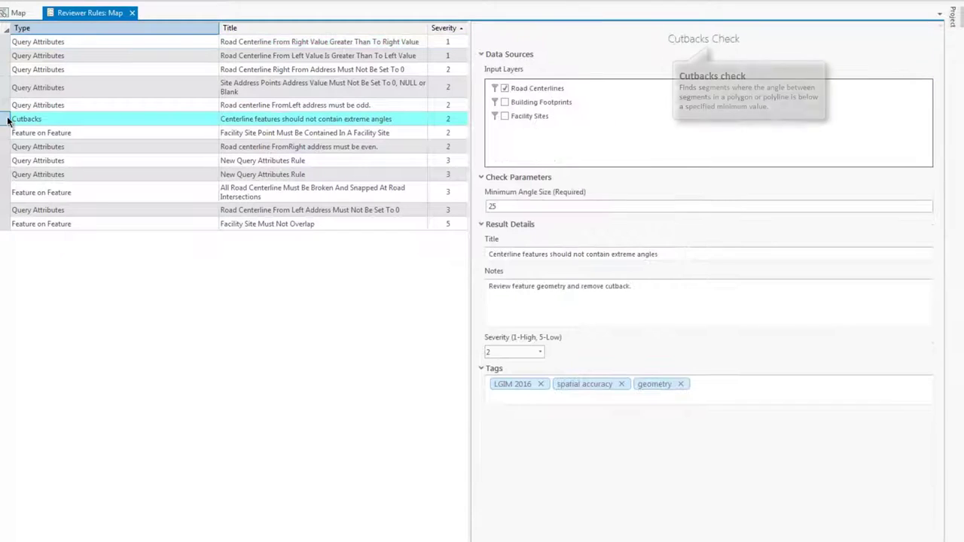
left_click(6, 194)
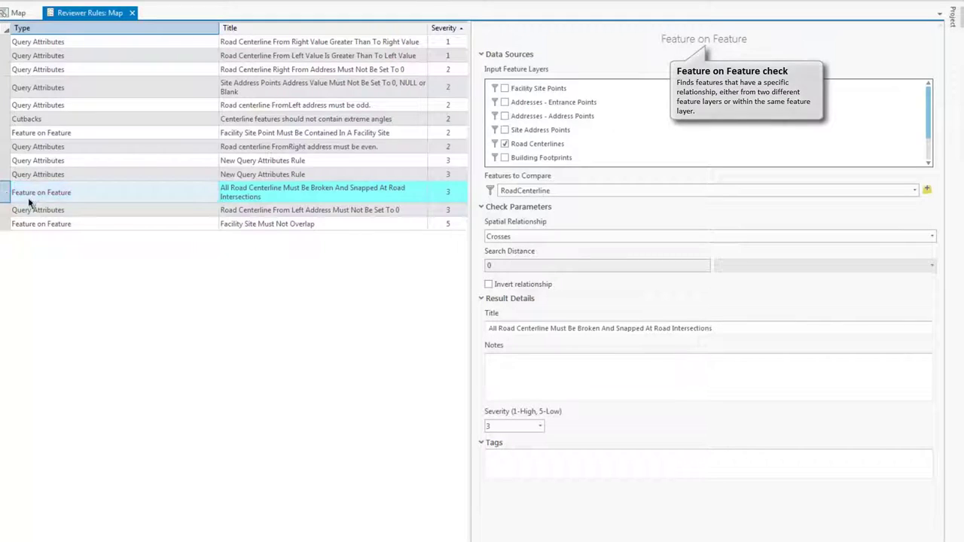
Run the reviewer rules and expand the first Automated Validation error on 13th Ave.
left_click(132, 13)
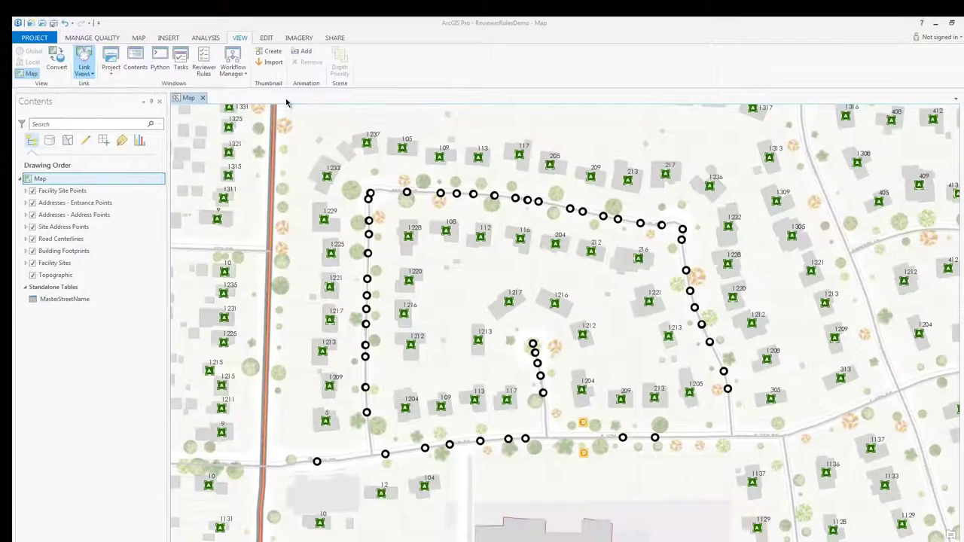
left_click(138, 38)
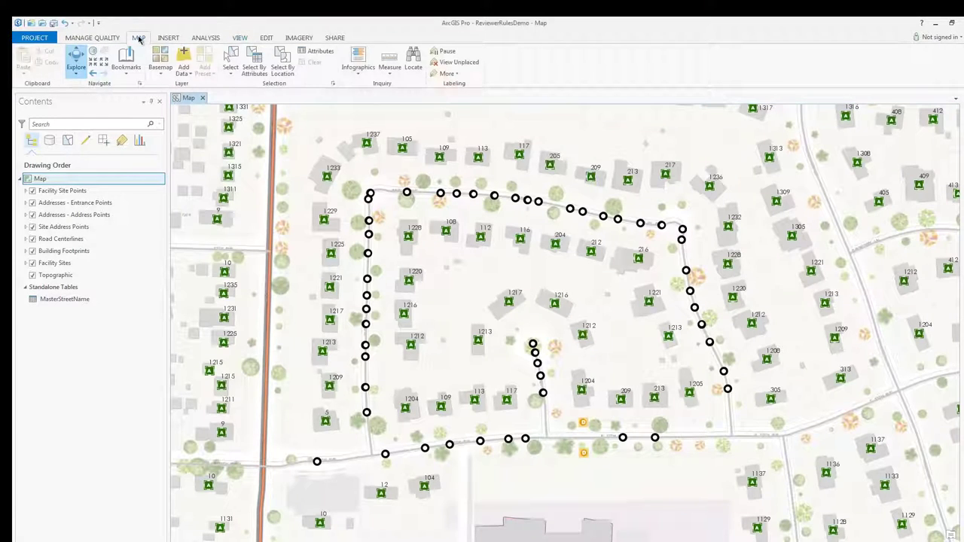
left_click(96, 40)
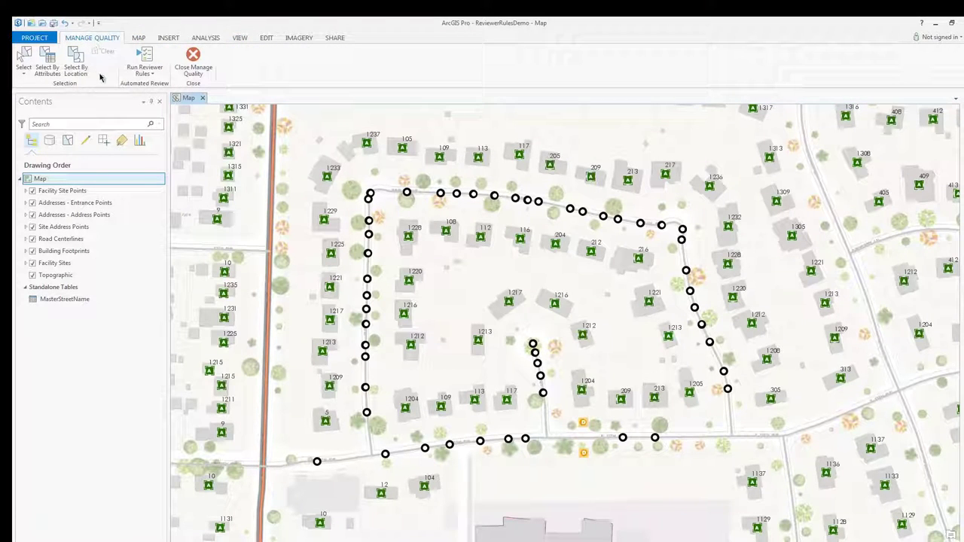
left_click(148, 56)
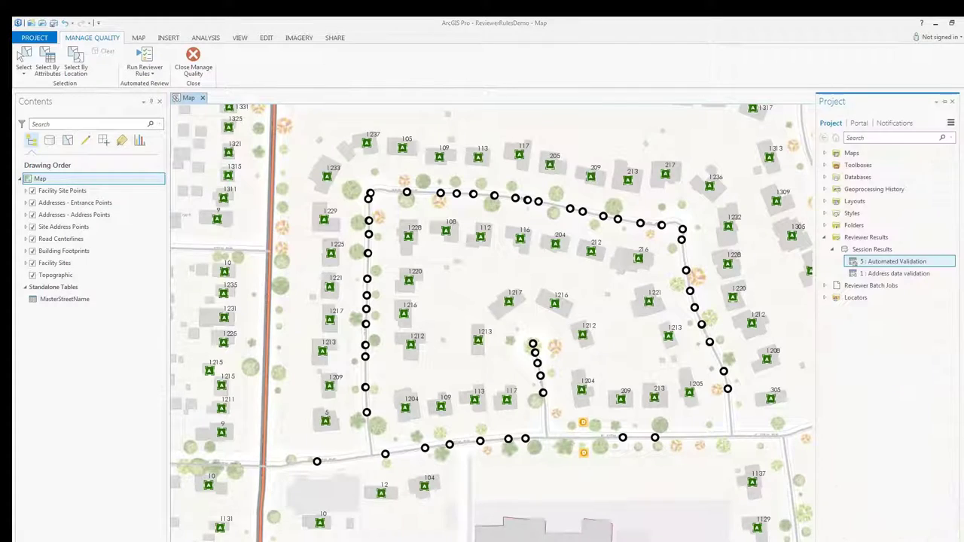
double_click(906, 260)
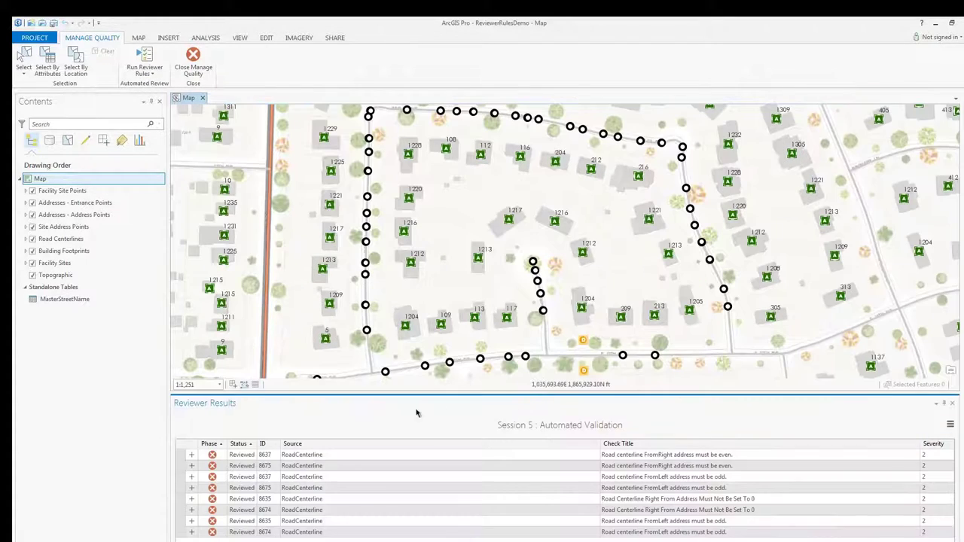
left_click(192, 455)
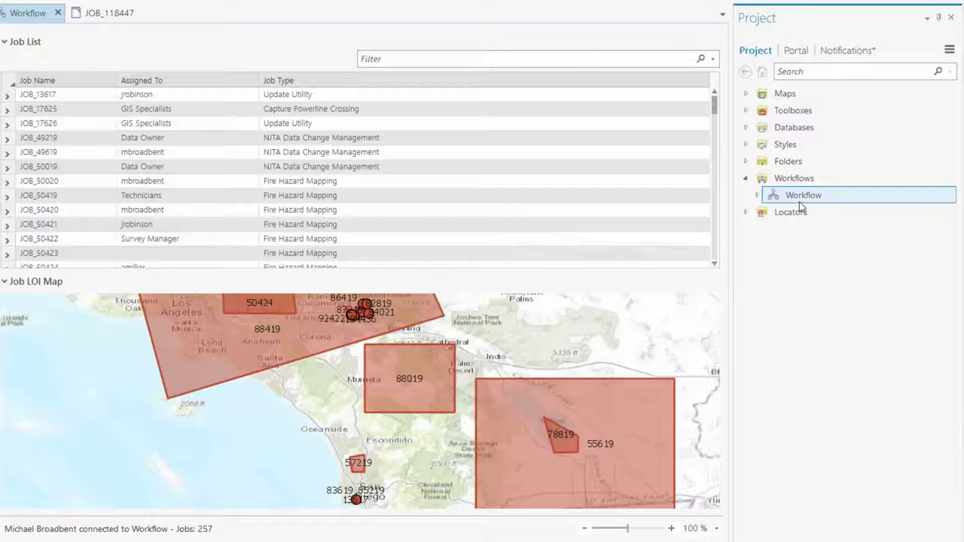
Add the user to the Managers group in the Workflow connection's user settings.
right_click(799, 203)
left_click(824, 231)
left_click(781, 53)
left_click(757, 315)
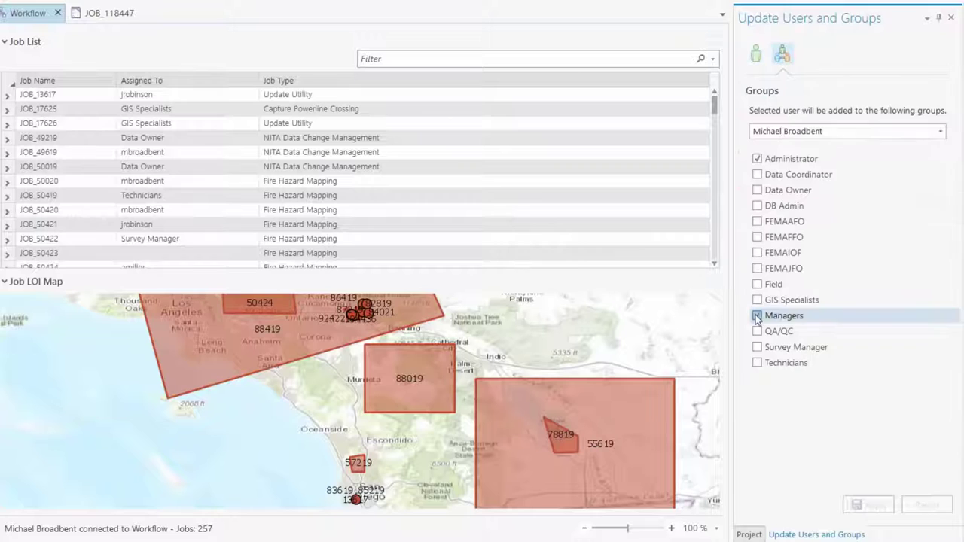
left_click(867, 505)
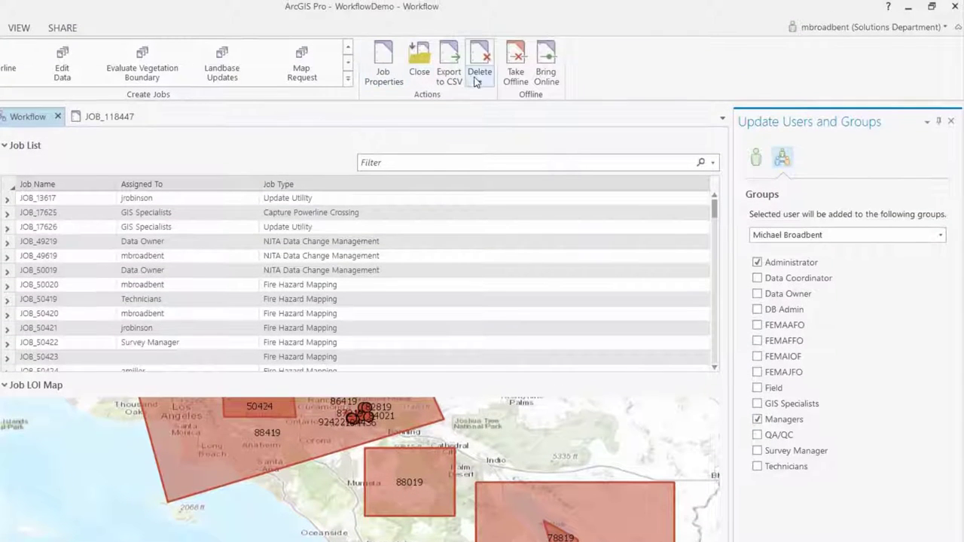
Filter the job list for 'landbase', then review the Define Location step help and job notes.
left_click(476, 75)
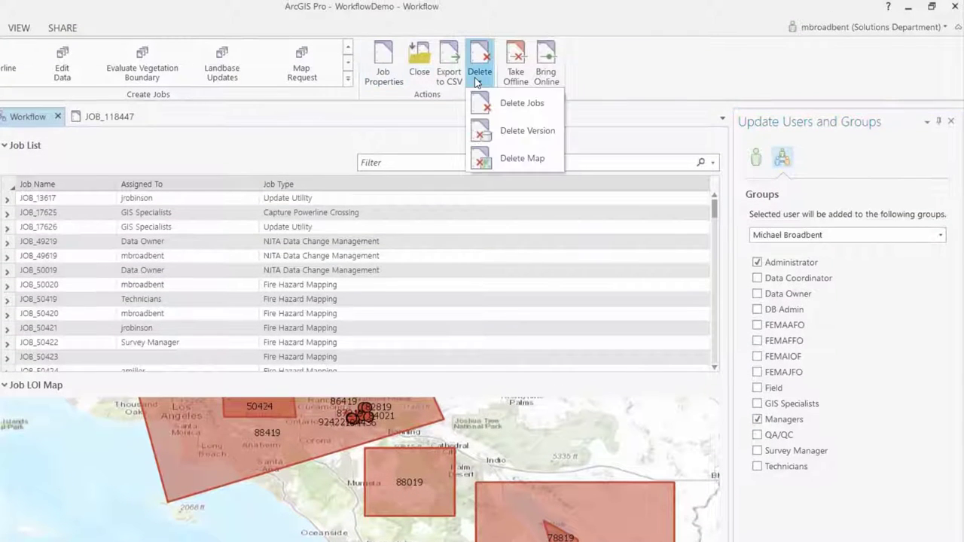
left_click(391, 163)
type("landbase")
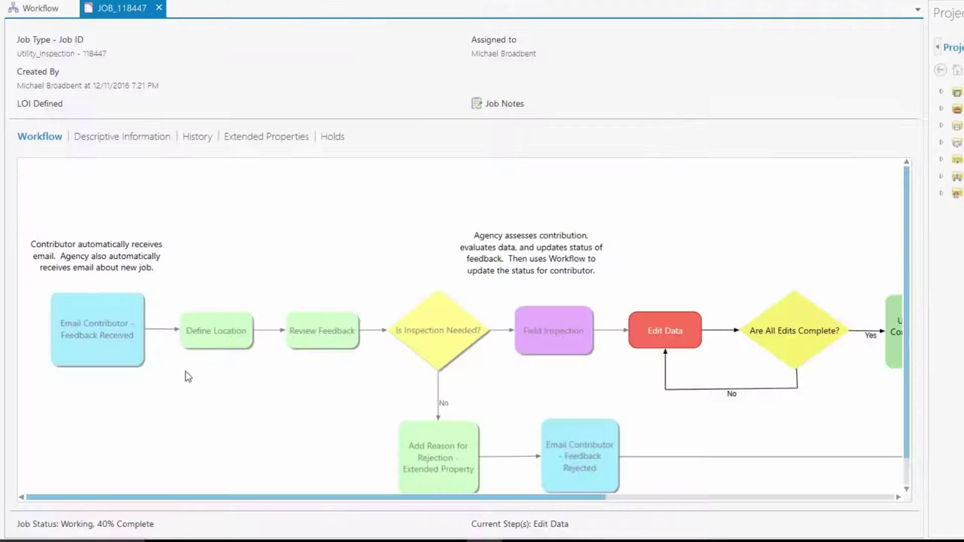
right_click(218, 337)
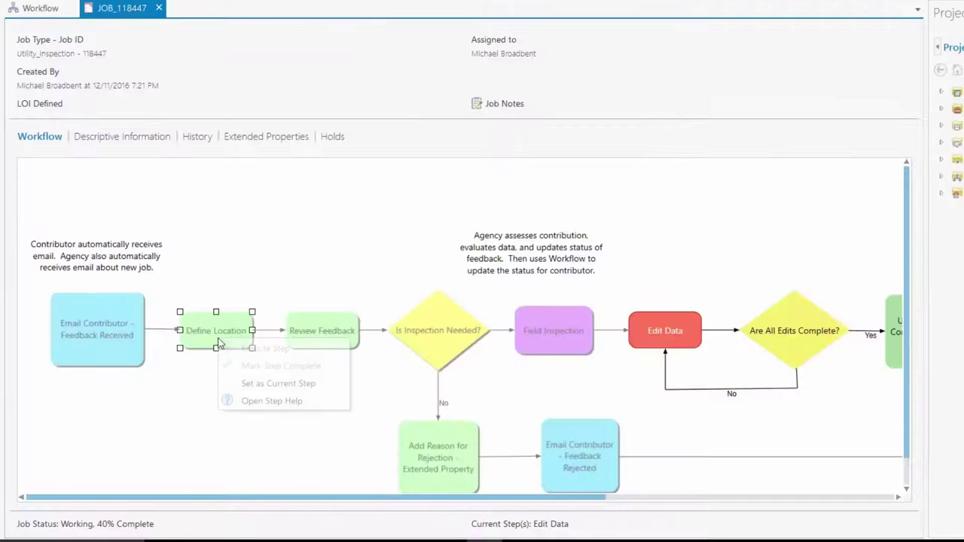
left_click(265, 399)
left_click(635, 163)
left_click(505, 103)
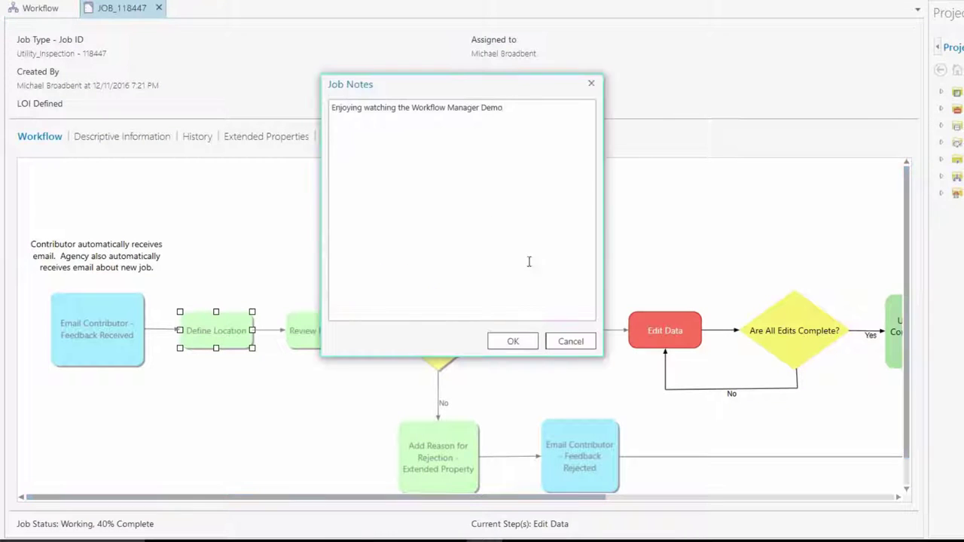
left_click(516, 342)
Assign a version to the job from its descriptive information.
left_click(128, 136)
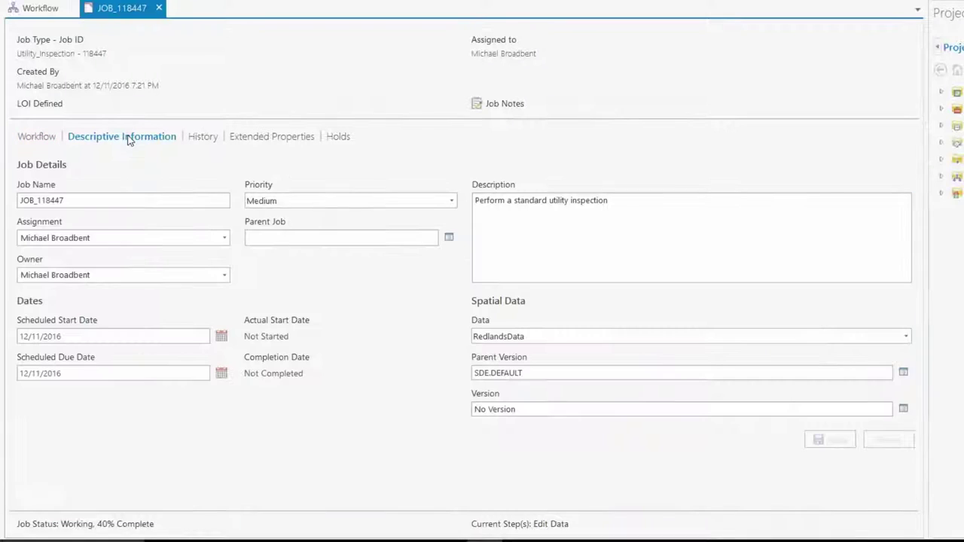
left_click(903, 410)
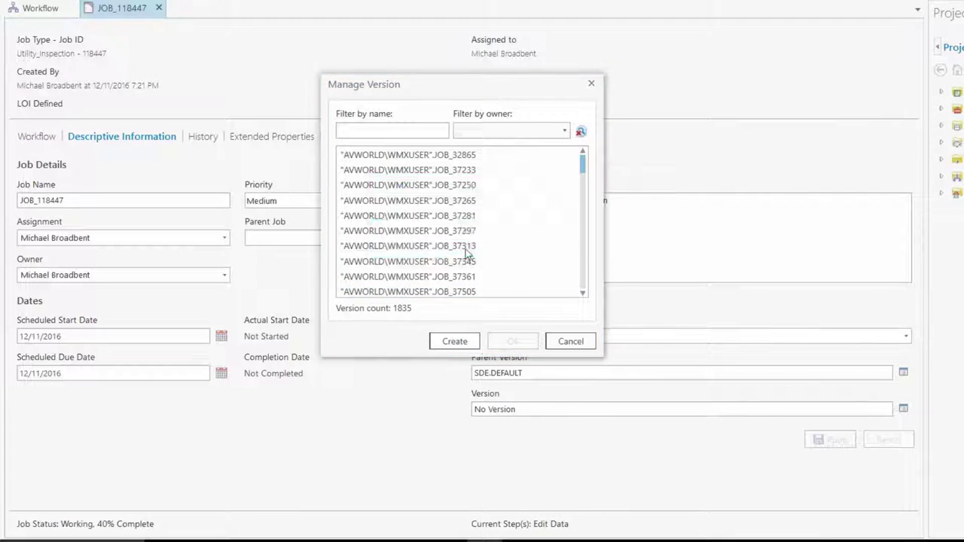
left_click(454, 341)
Add a Budget Hold, release it with 'We found money again', and load JOB_118447 in the Workflow pane.
left_click(350, 136)
left_click(896, 195)
left_click(809, 264)
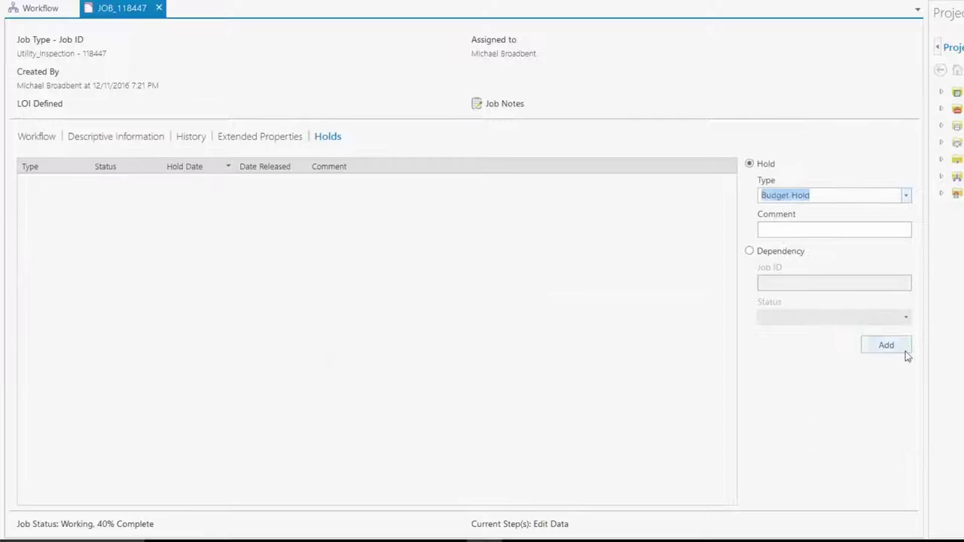
left_click(904, 350)
left_click(24, 183)
left_click(74, 211)
type("We found money ag")
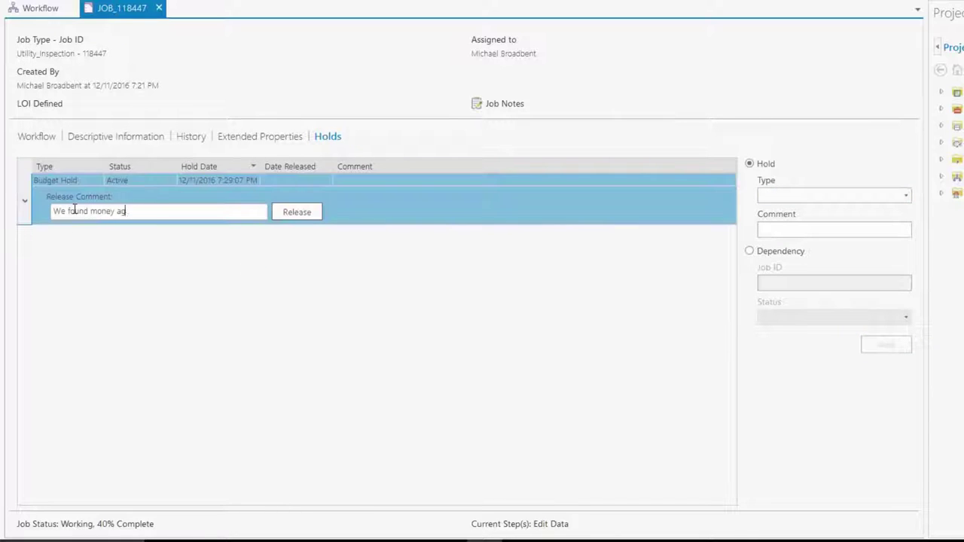
type("ain")
left_click(306, 215)
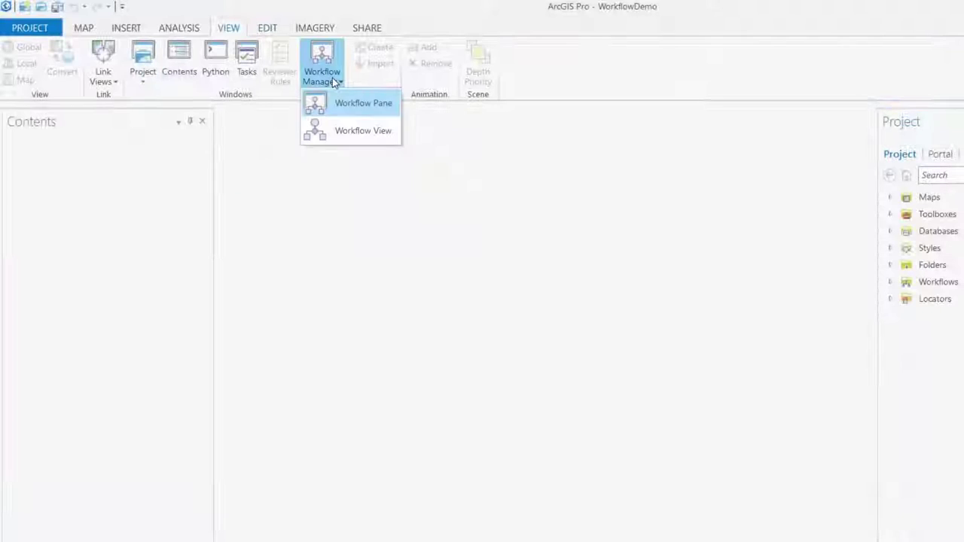
left_click(354, 105)
left_click(942, 451)
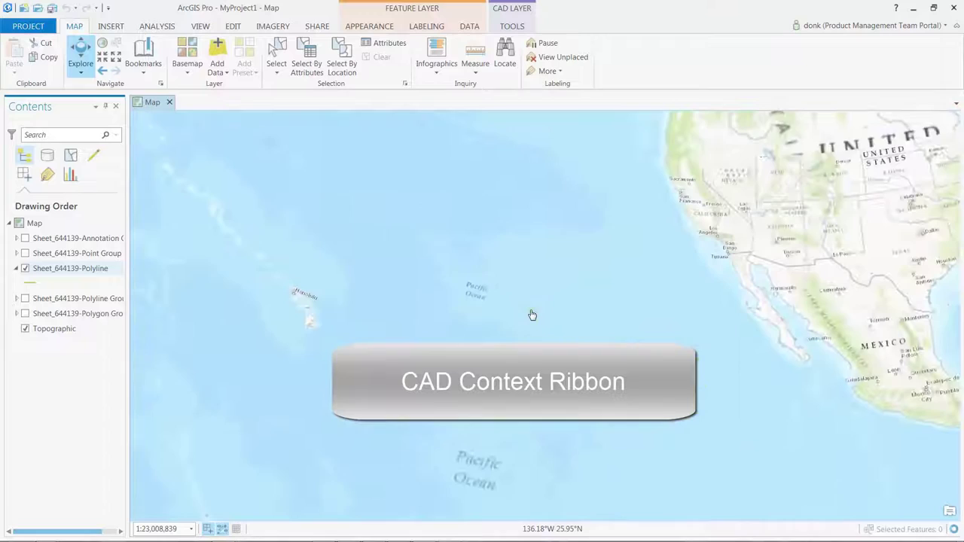
Check Define Projection in CAD Layer Tools, then begin georeferencing the Sheet_644139 drawing.
left_click(513, 27)
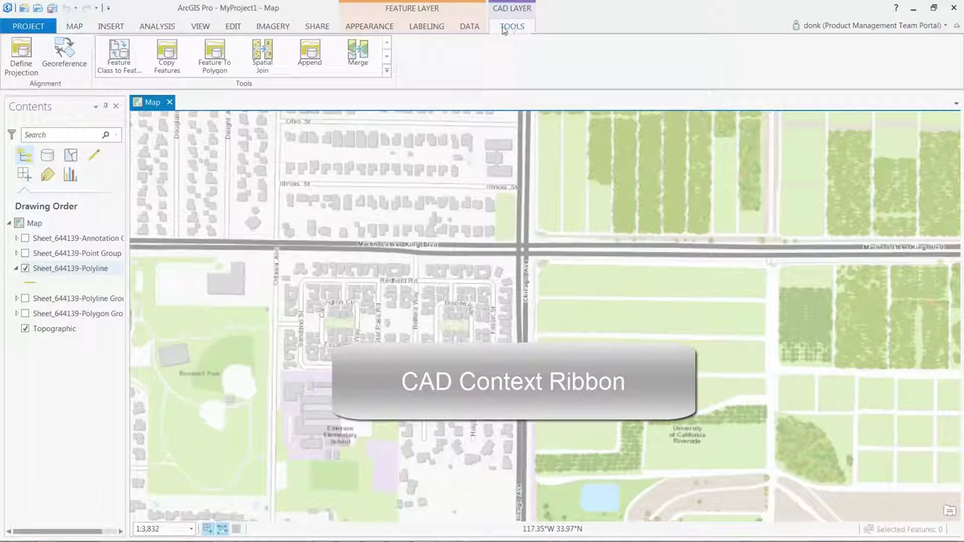
left_click(22, 50)
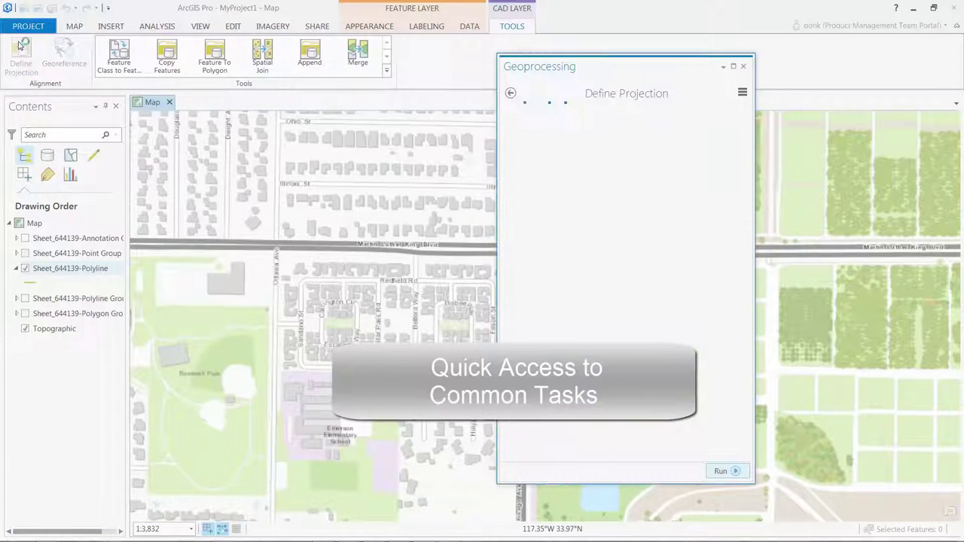
left_click(743, 68)
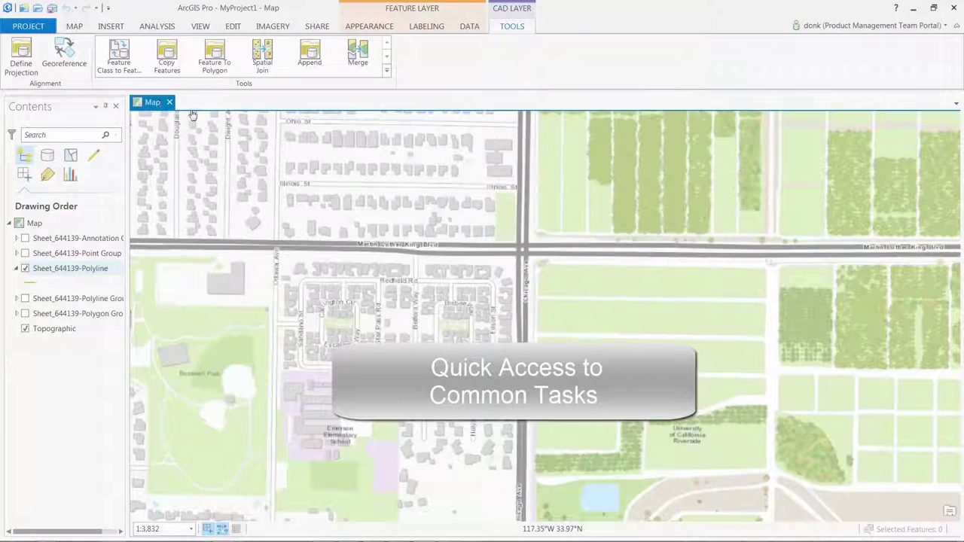
left_click(65, 54)
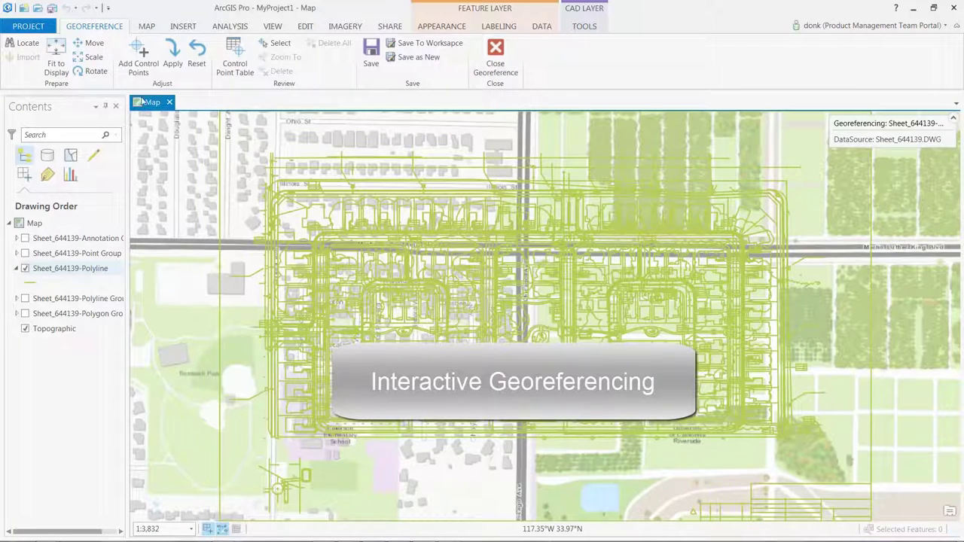
Shrink the CAD drawing and link two source points to matching targets on the Riverside basemap.
left_click(91, 57)
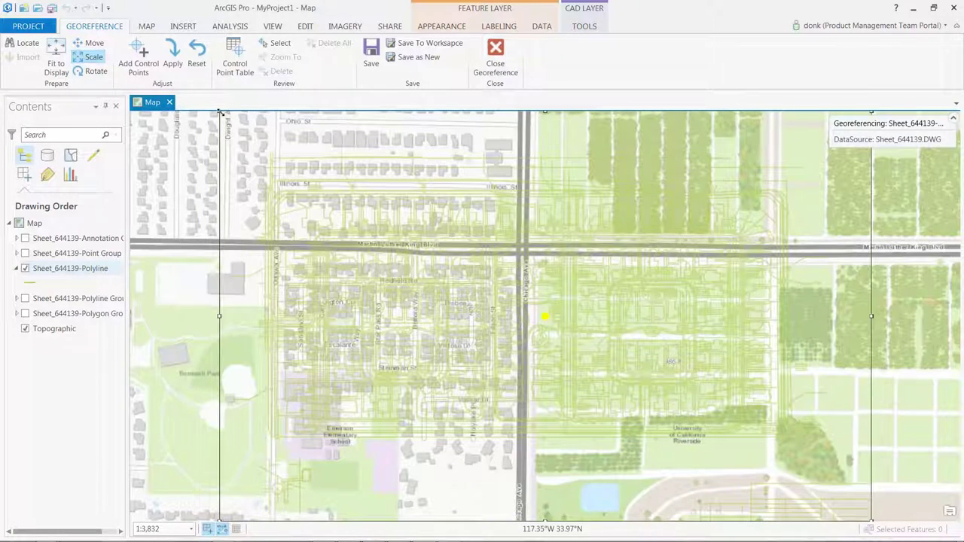
left_click_drag(219, 111, 453, 258)
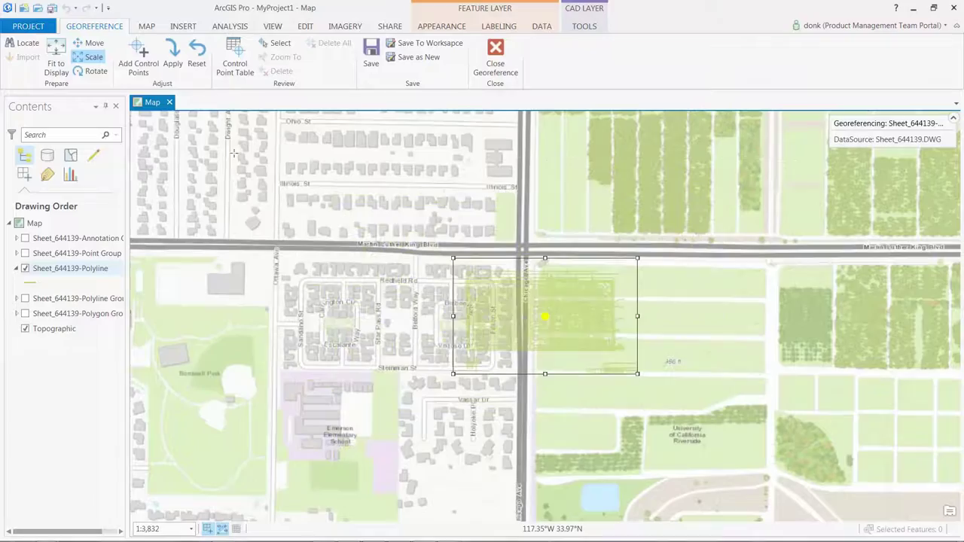
left_click(139, 57)
scroll(410, 297, "up", 10)
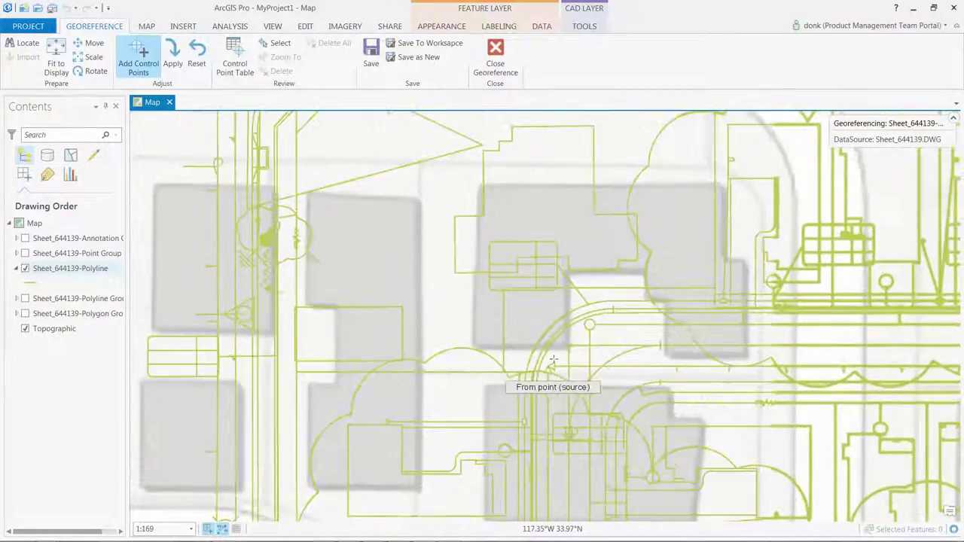
left_click(552, 360)
scroll(452, 333, "down", 9)
scroll(319, 264, "up", 3)
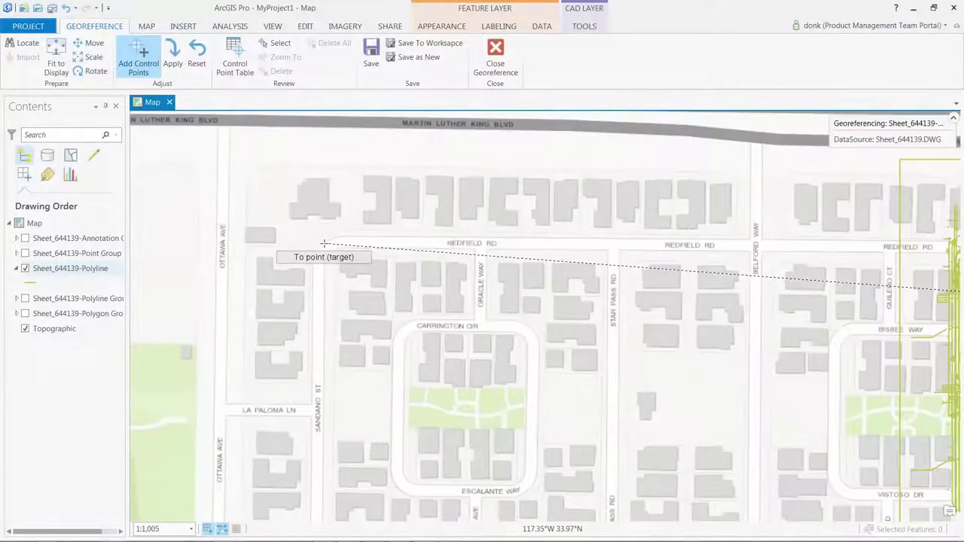
left_click(323, 243)
scroll(645, 355, "up", 3)
scroll(652, 402, "up", 6)
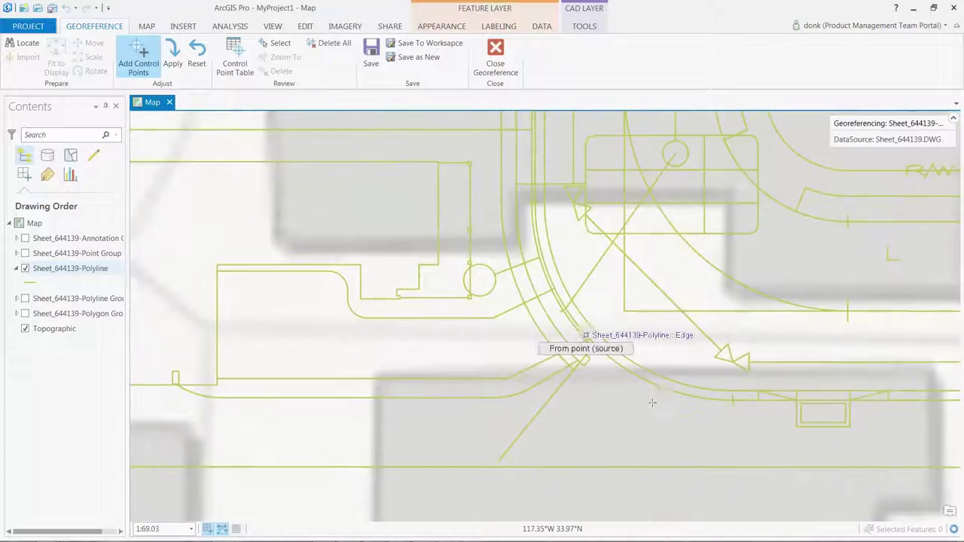
left_click(652, 403)
scroll(652, 402, "down", 6)
left_click(293, 311)
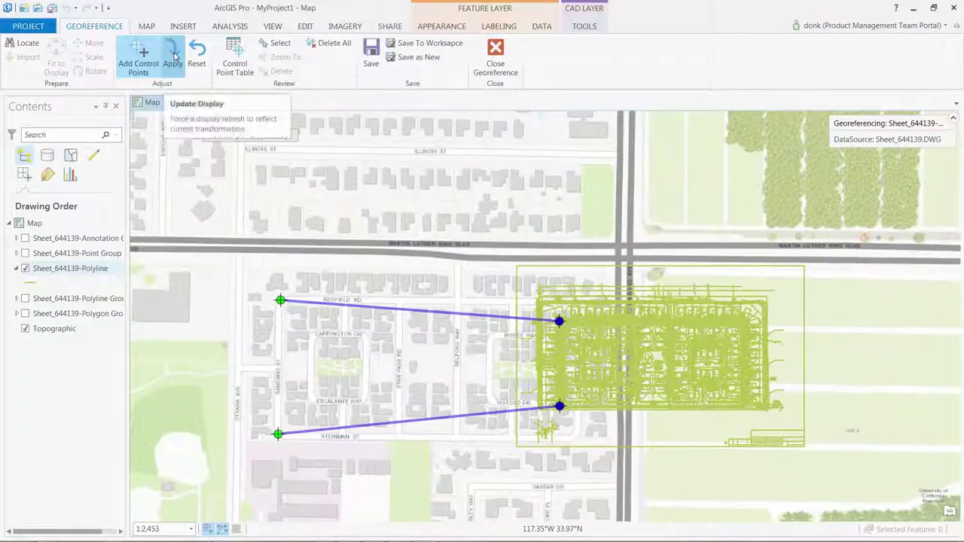
Apply the control points, close georeferencing, and turn on the Annotation and Point Group layers.
left_click(172, 53)
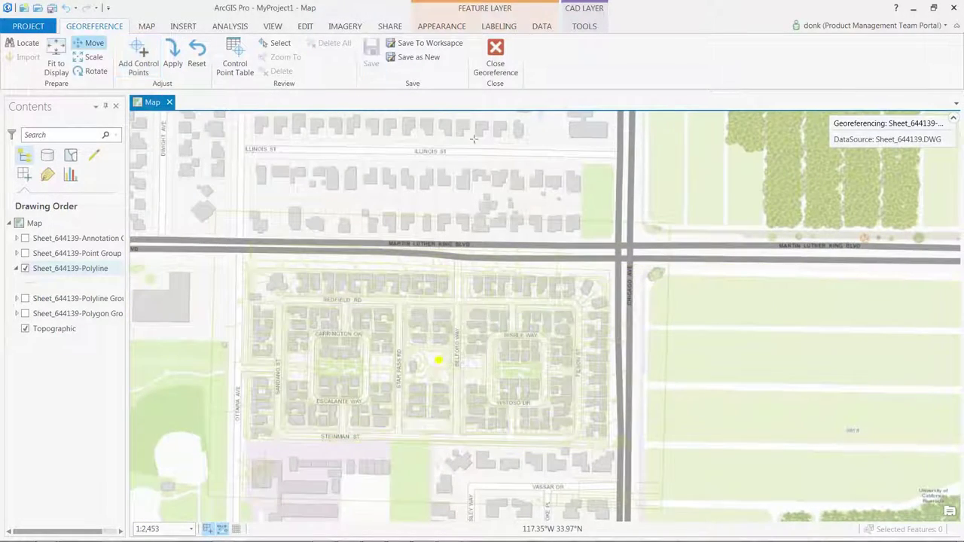
left_click(495, 53)
left_click(24, 238)
left_click(25, 253)
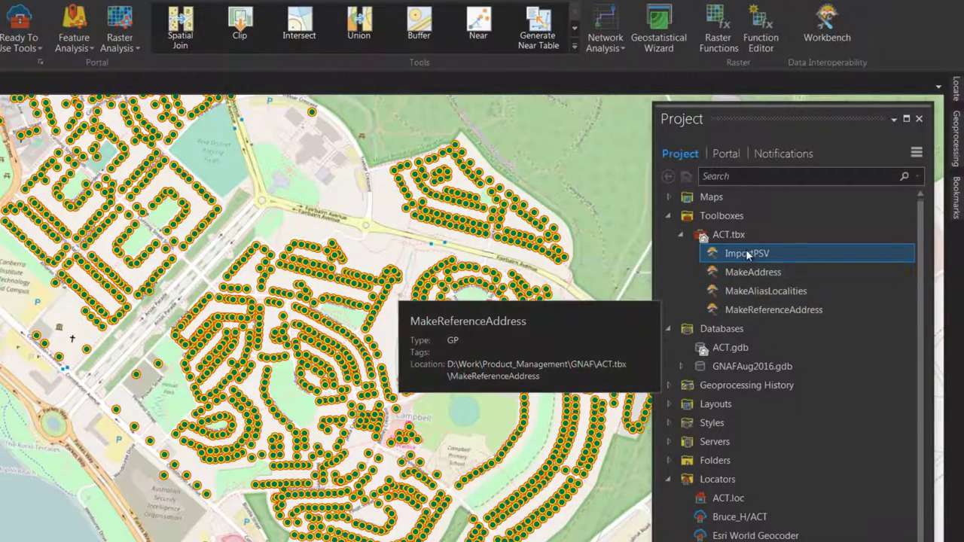
left_click(826, 31)
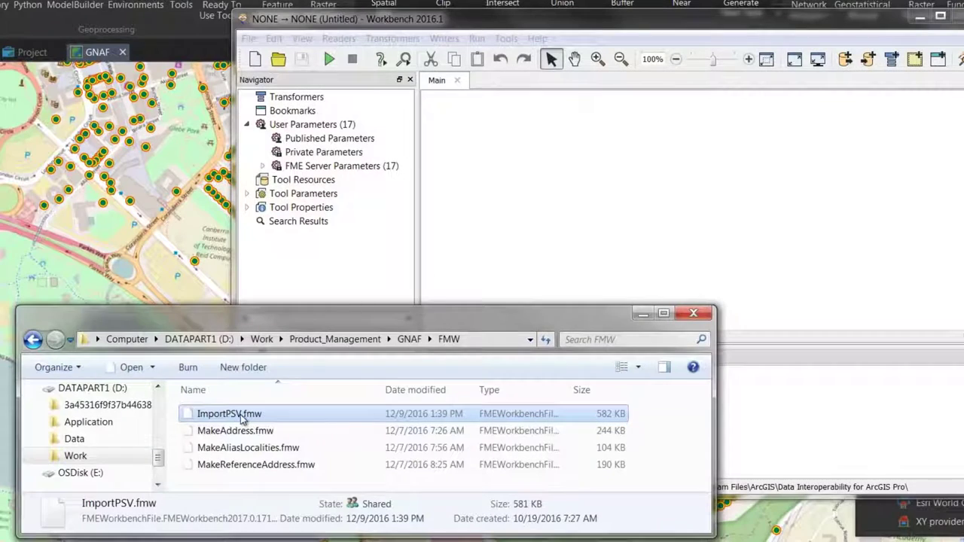
left_click_drag(242, 417, 606, 212)
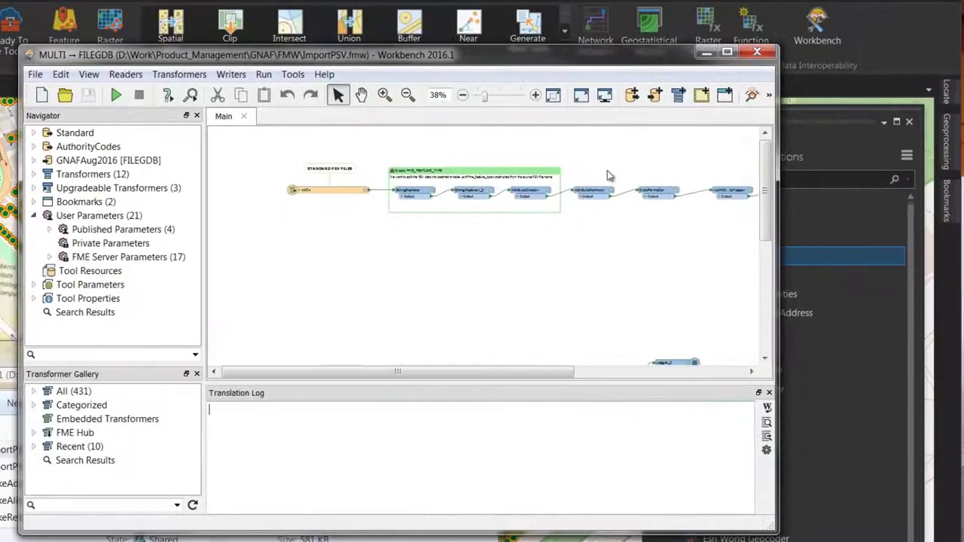
left_click(580, 91)
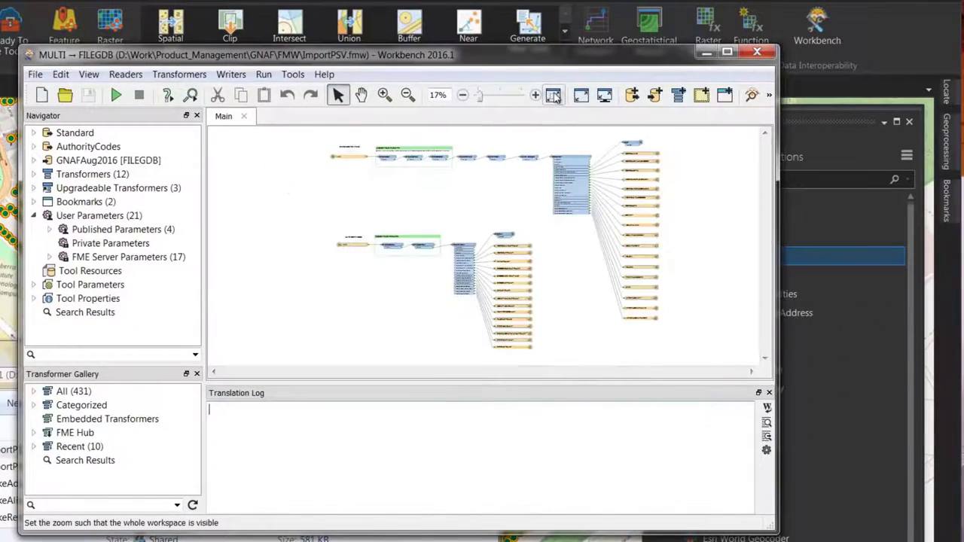
left_click(756, 52)
Locate an address with the Bruce_H/ACT locator and mark its first match on the Campbell map.
left_click(433, 354)
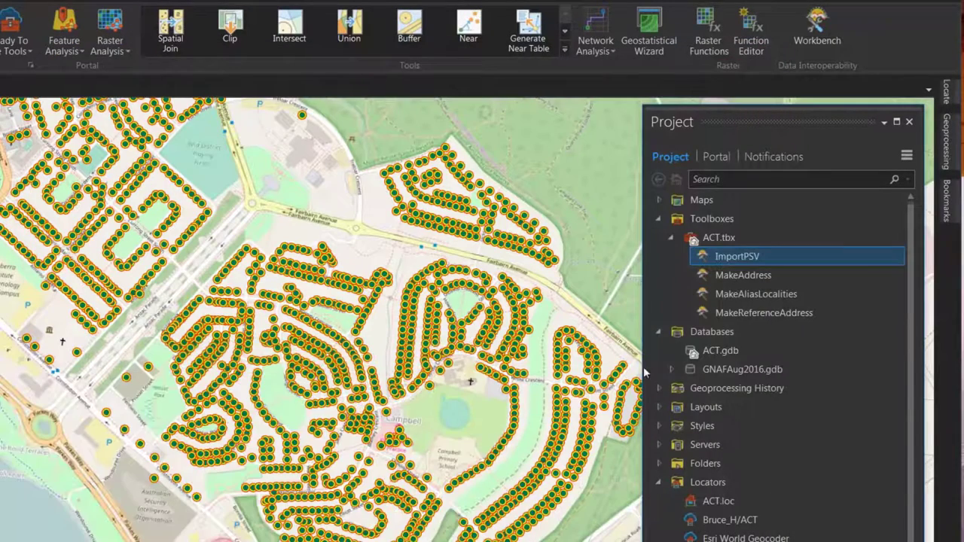
left_click(670, 369)
left_click(671, 369)
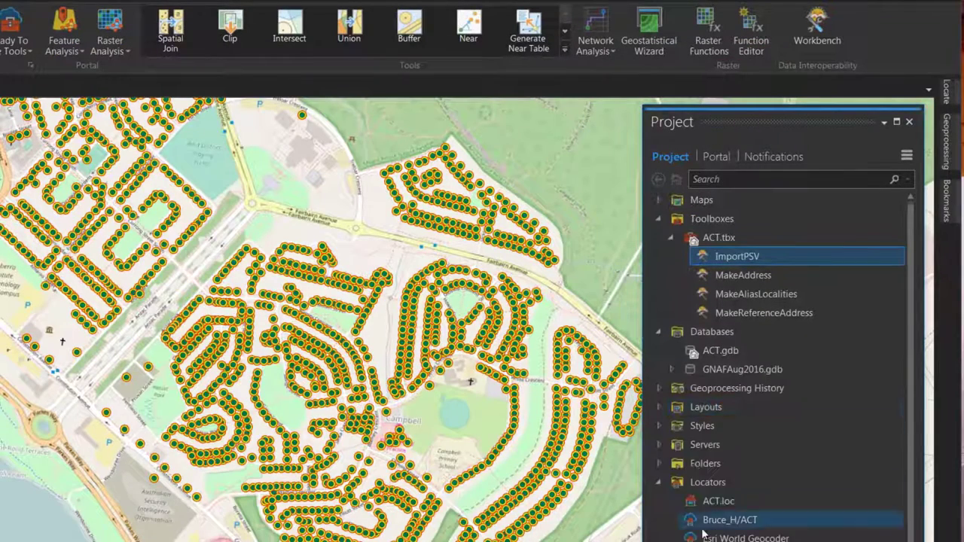
left_click(950, 93)
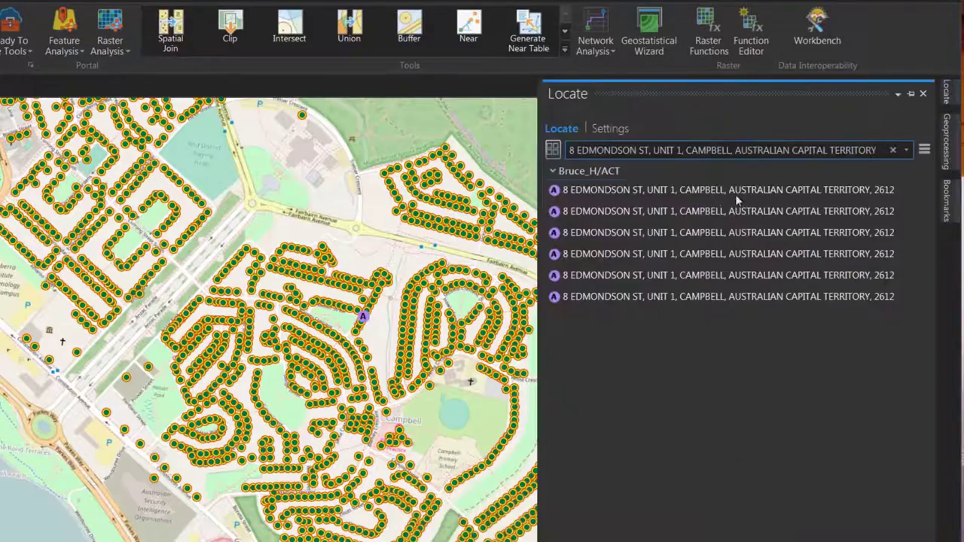
left_click(719, 193)
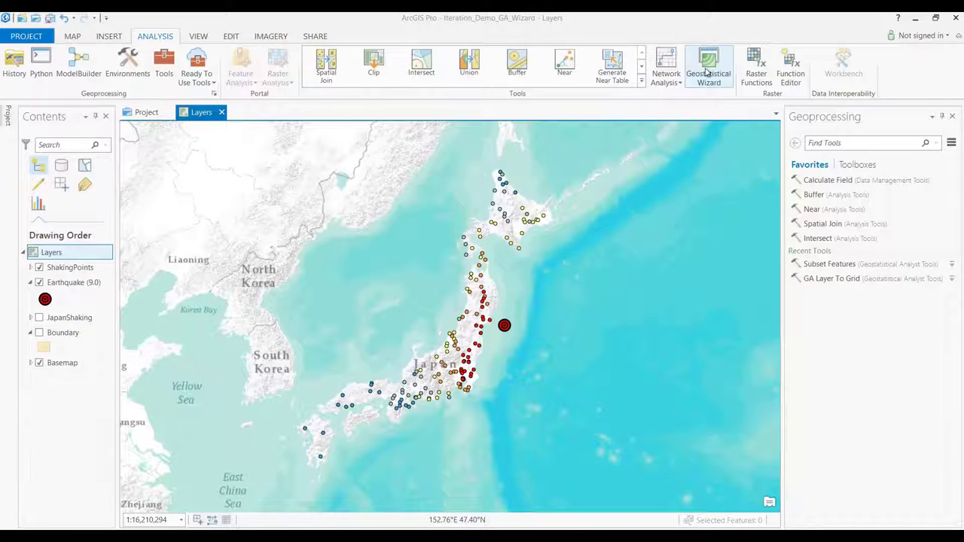
Run the Geostatistical Wizard with ordinary kriging through semivariogram and neighbourhood pages to cross validation.
left_click(701, 73)
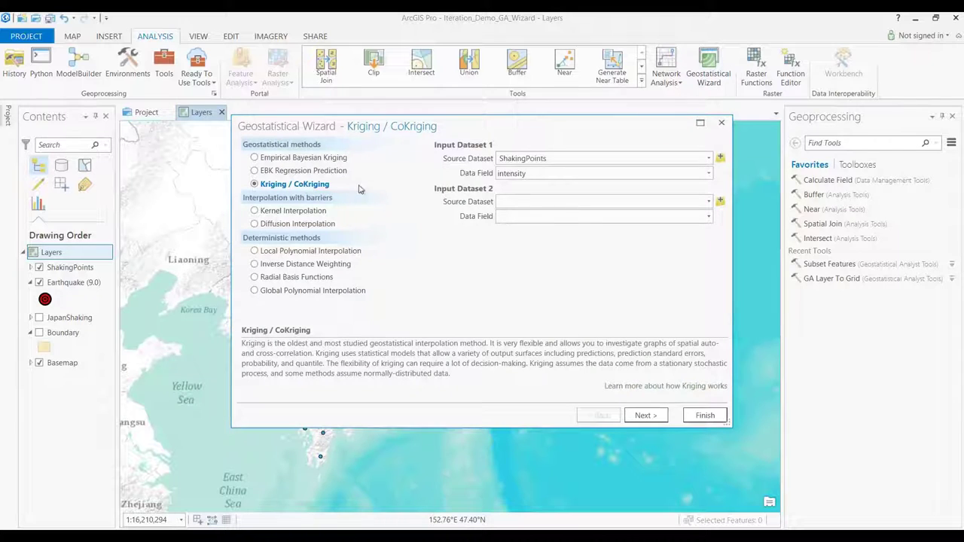
left_click(645, 414)
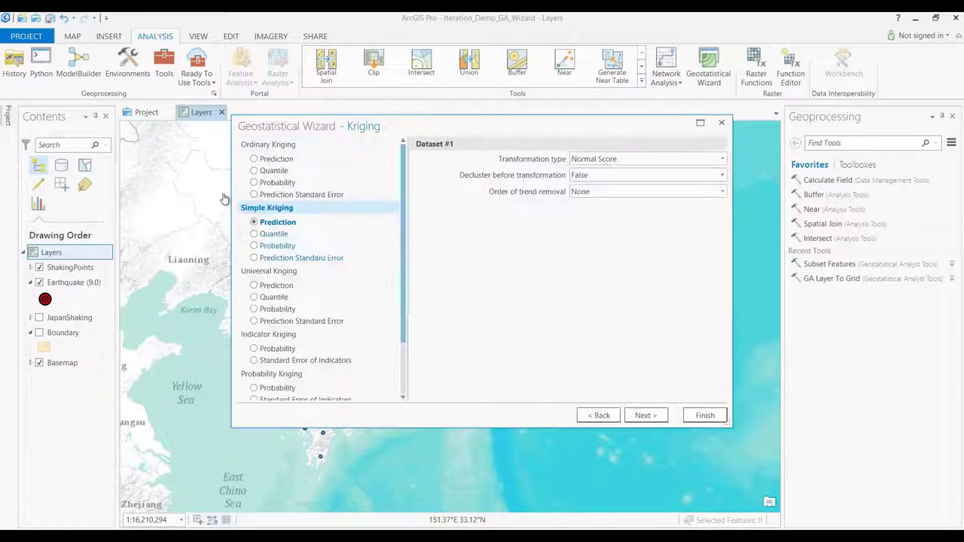
left_click(254, 159)
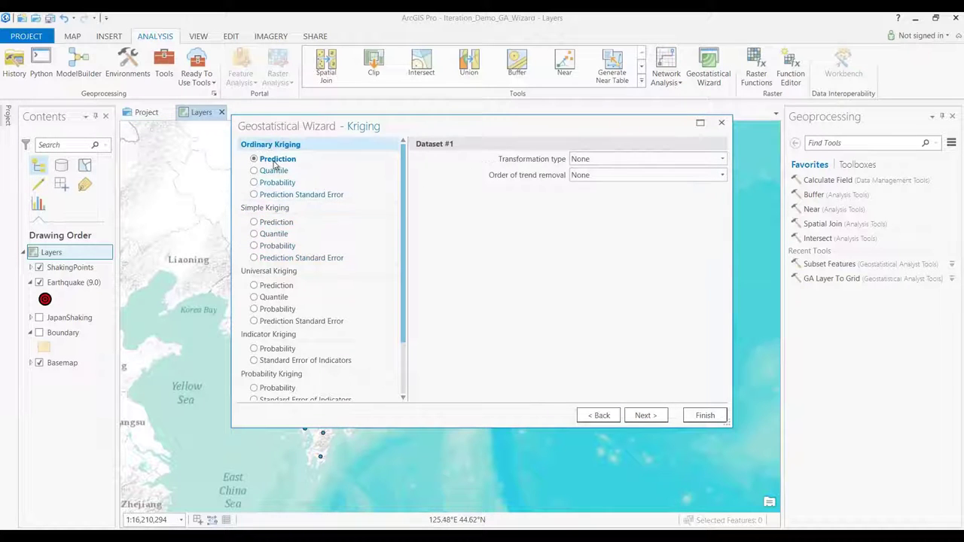
left_click(646, 415)
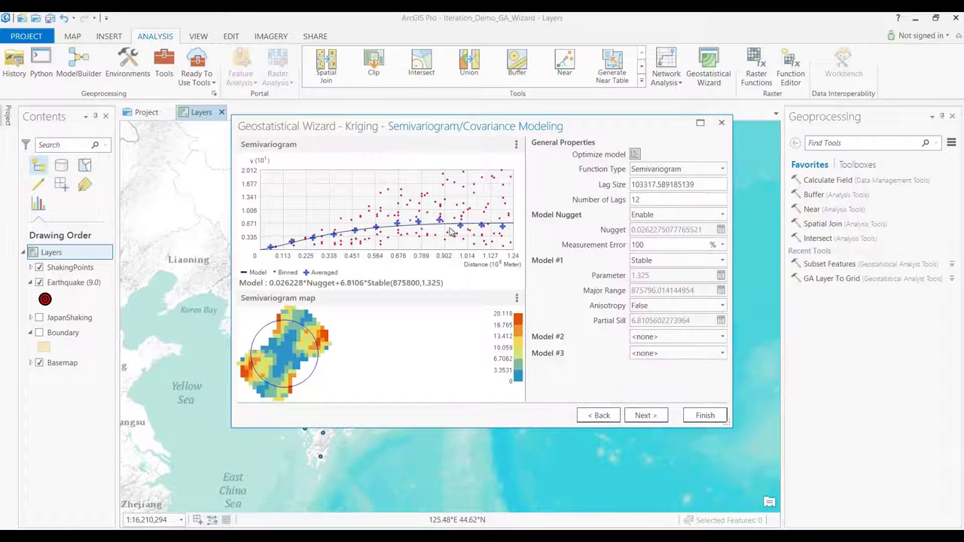
left_click(645, 415)
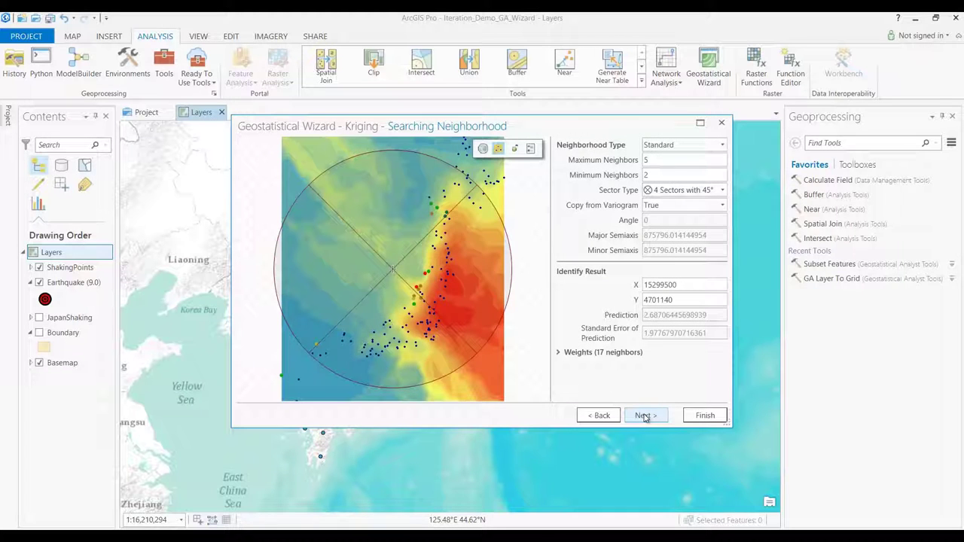
left_click(645, 416)
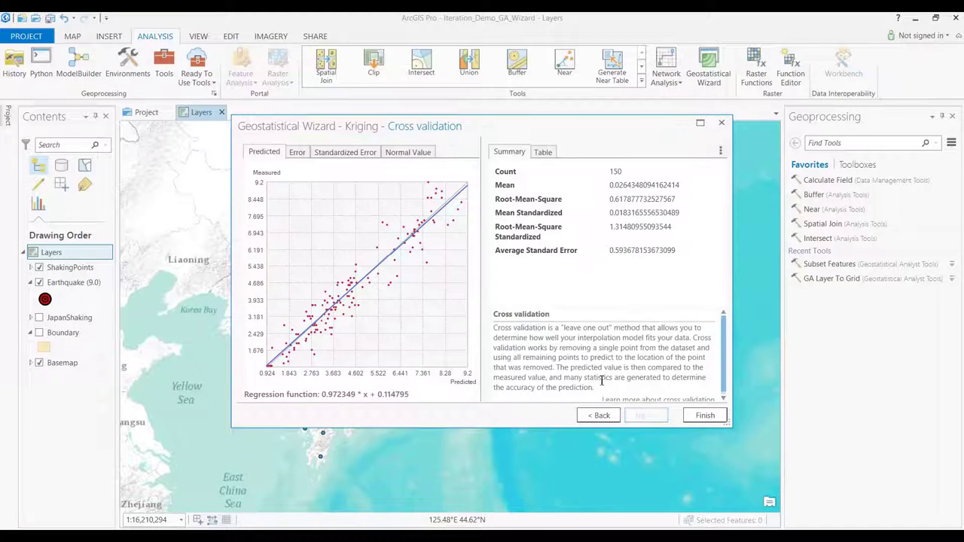
Review the Error, Standardized Error and Normal QQ plots, then finish to add the Kriging layer.
left_click(296, 152)
left_click(345, 152)
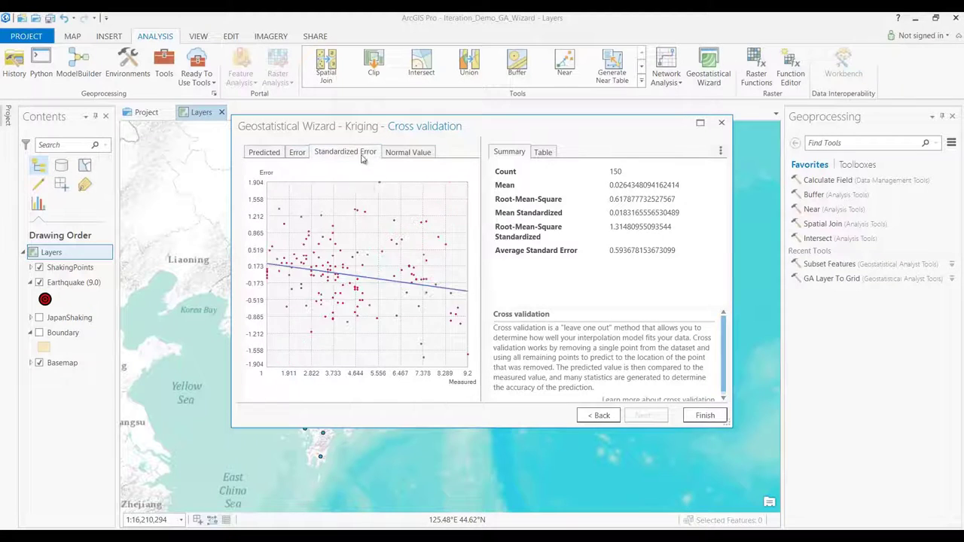
left_click(408, 152)
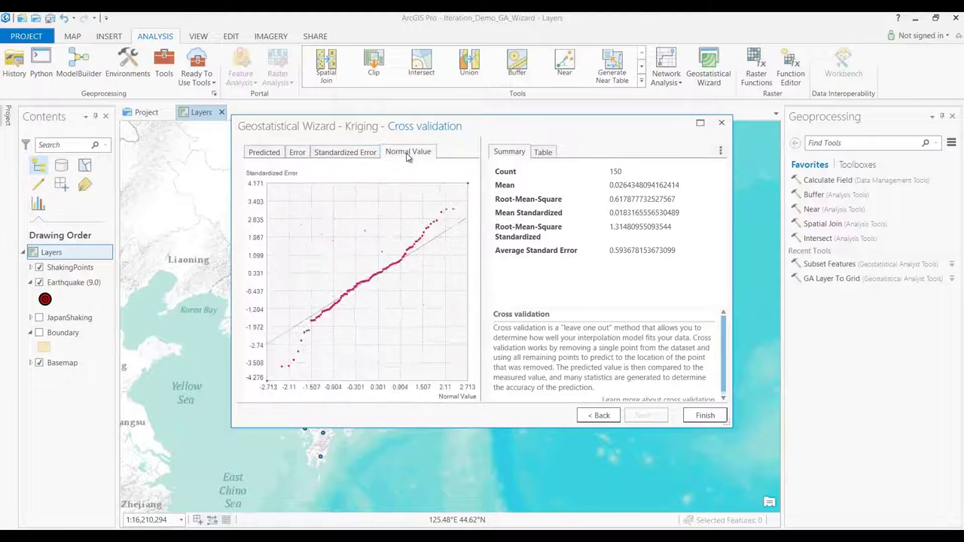
left_click(704, 415)
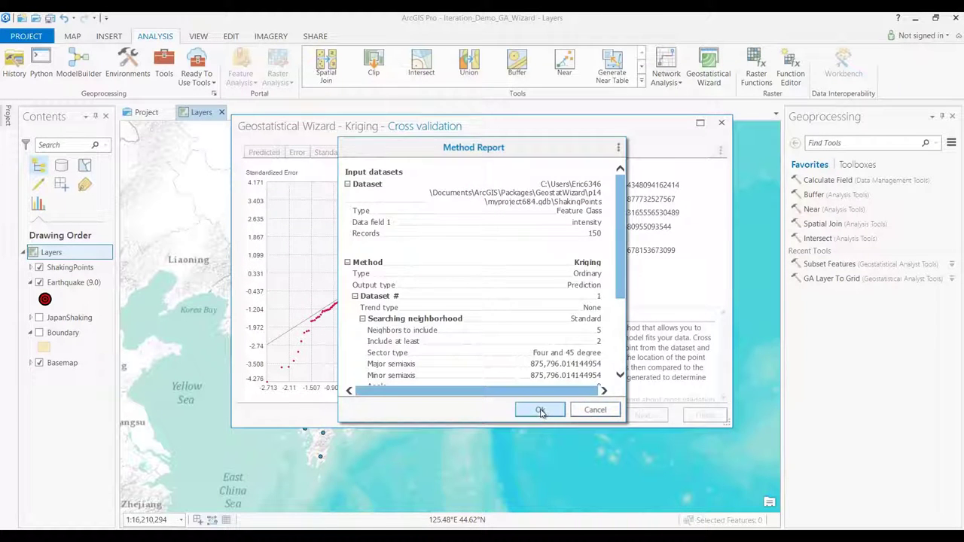
left_click(539, 410)
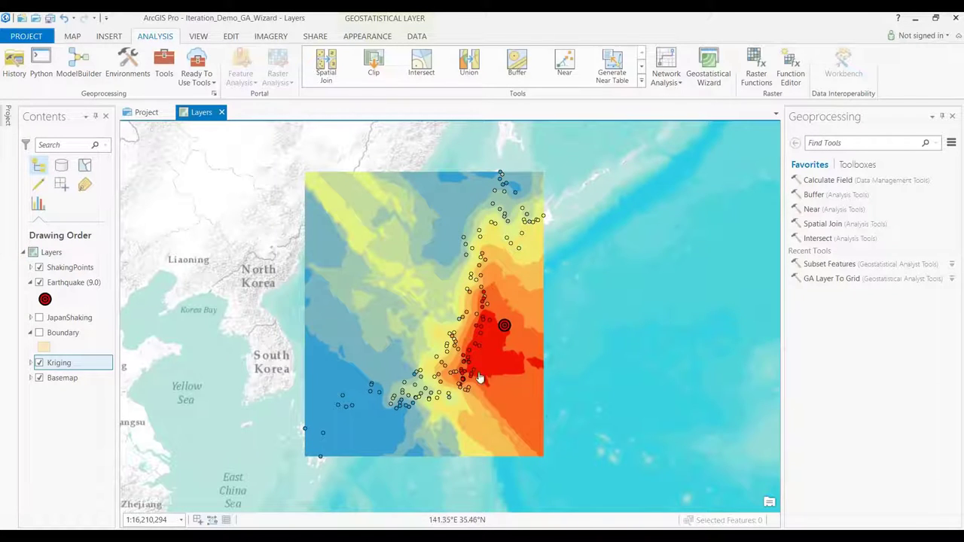
Show the Kriging surface's predicted value of about 6.15 at a map location.
left_click(467, 341)
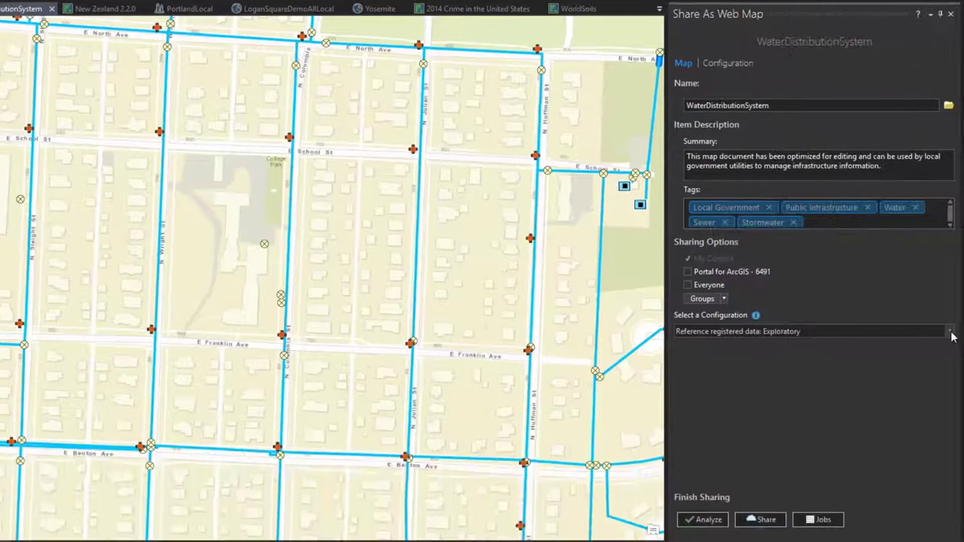
Start sharing WaterDistributionSystem as a web map, then as a web layer, then open Create Scene Layer Package.
left_click(950, 332)
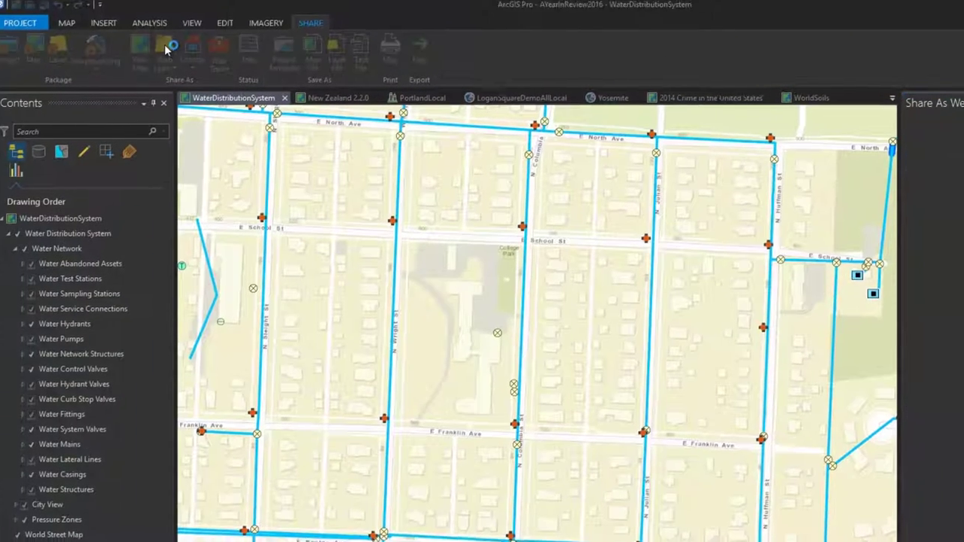
left_click(172, 49)
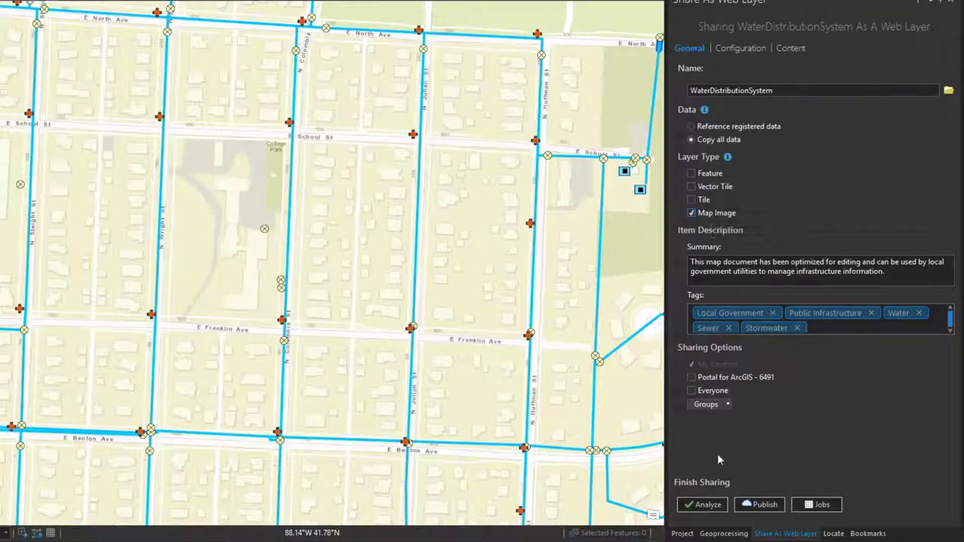
left_click(727, 534)
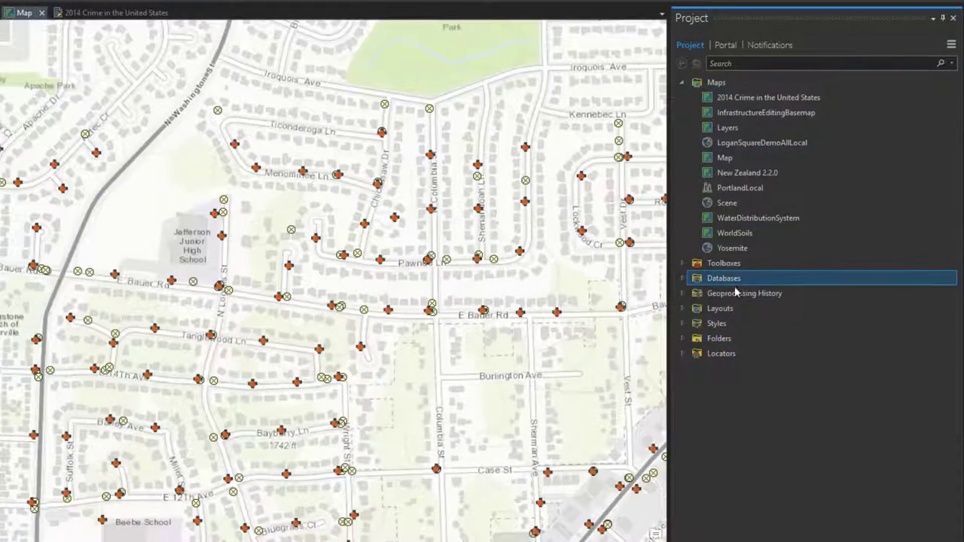
Browse the project's Databases and Folders in the Project pane.
double_click(731, 280)
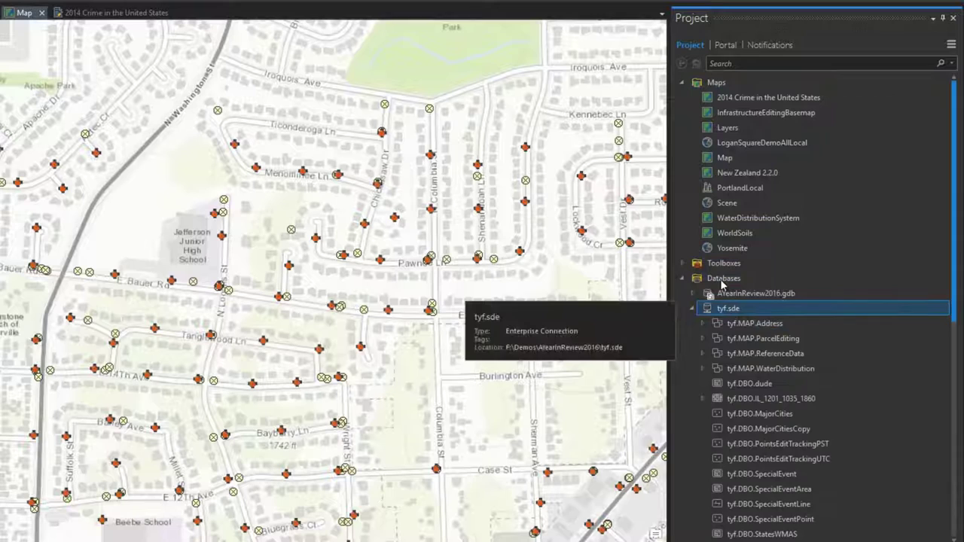
double_click(716, 278)
double_click(719, 339)
scroll(719, 344, "down", 2)
scroll(719, 344, "up", 2)
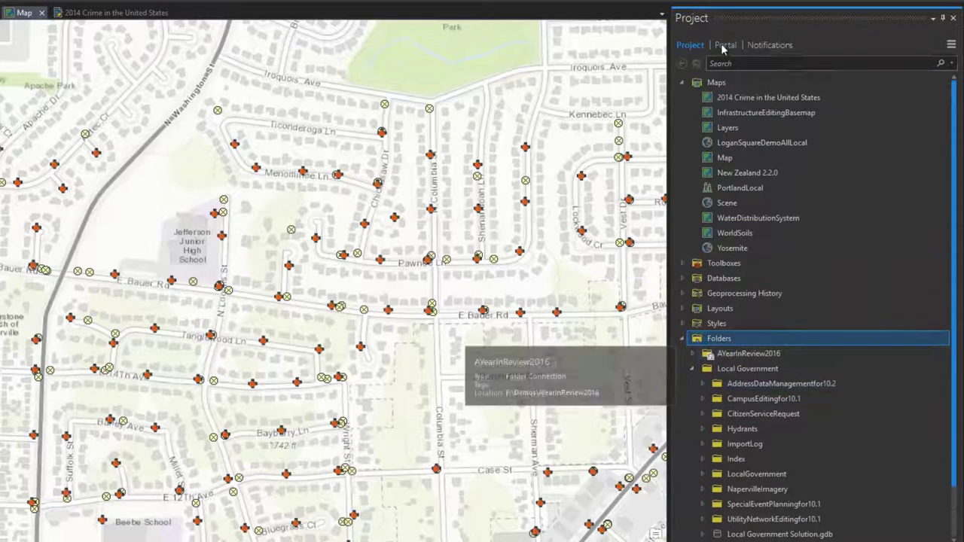
Find WaterDistributionSystem_RefEdit in My Portal content and add its Water Mains layer to the map.
left_click(724, 44)
left_click(747, 110)
type("WaterDistributionSystem_RefEdit")
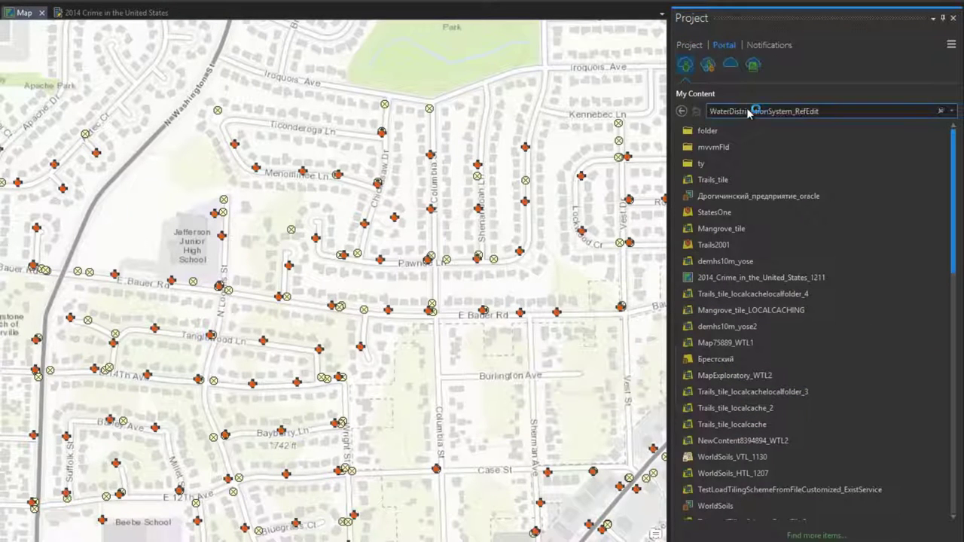
key("Return")
left_click(728, 173)
double_click(728, 172)
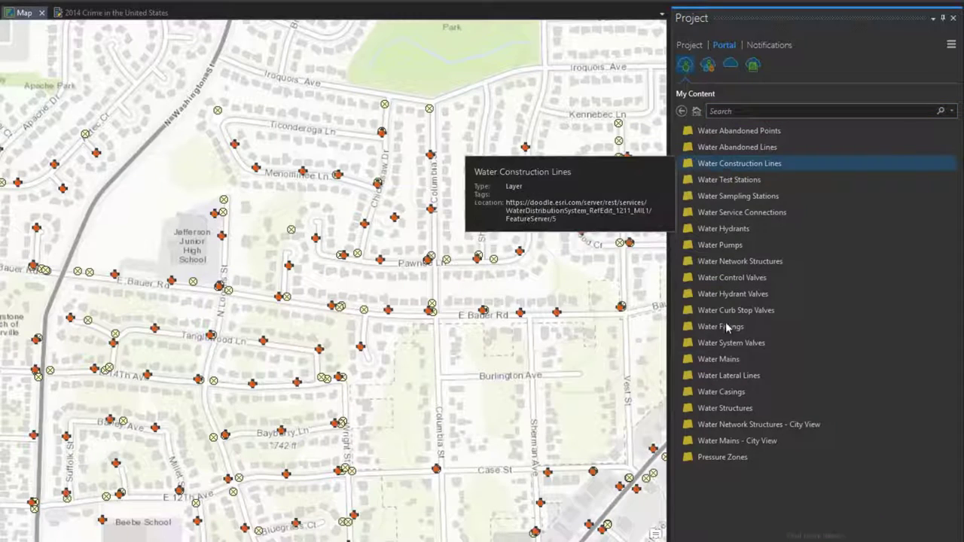
right_click(742, 361)
left_click(745, 368)
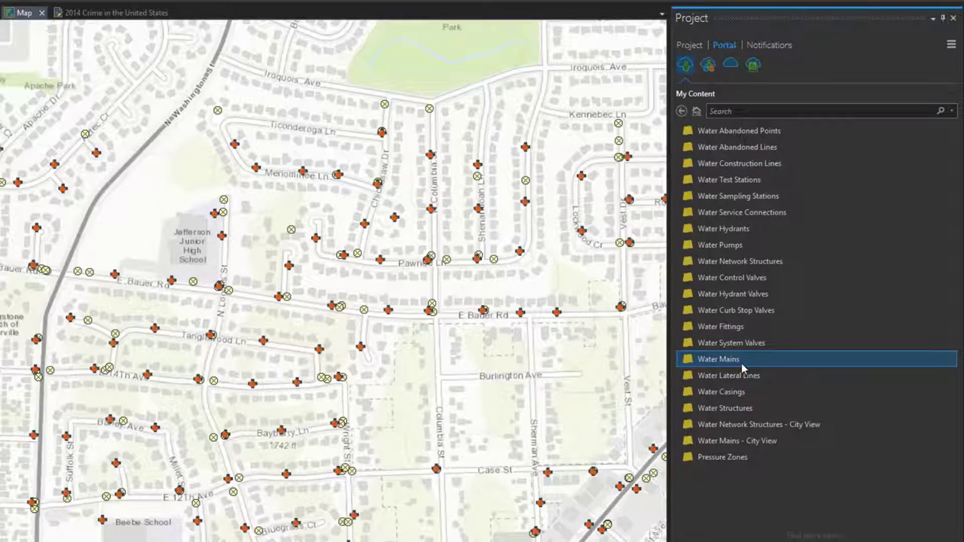
left_click(752, 65)
left_click(950, 94)
left_click(879, 118)
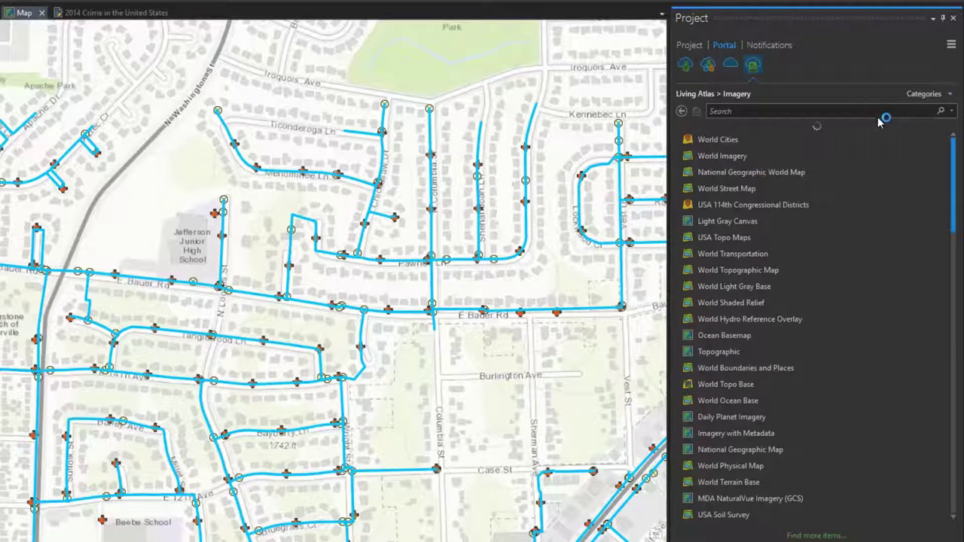
type("landsat")
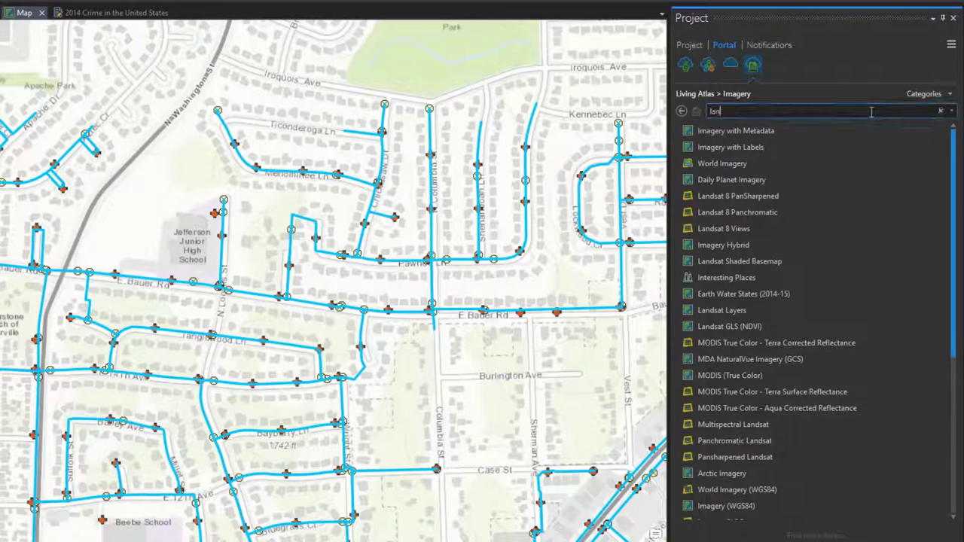
key("Return")
left_click(767, 142)
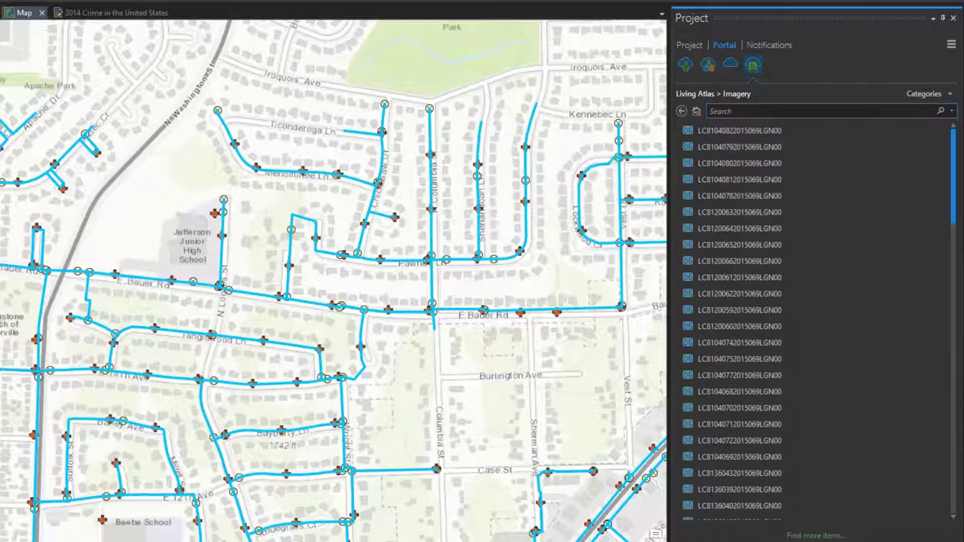
left_click(753, 374)
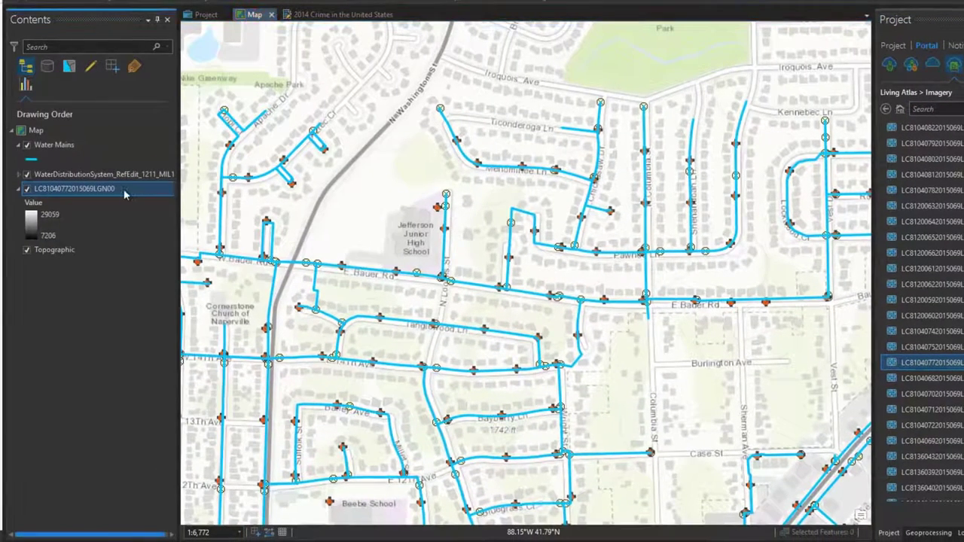
Zoom to the full Landsat layer and open the project's maps catalog.
right_click(125, 194)
left_click(159, 278)
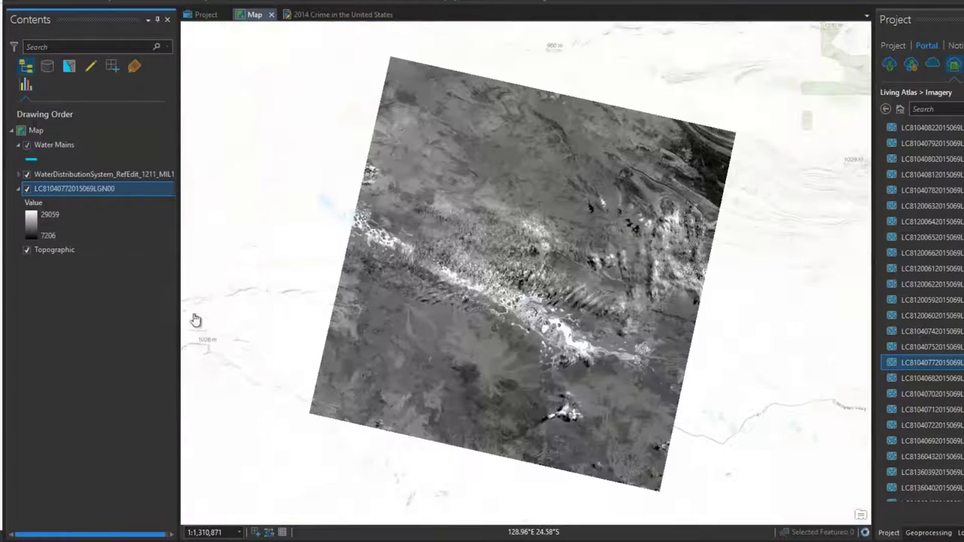
left_click(205, 14)
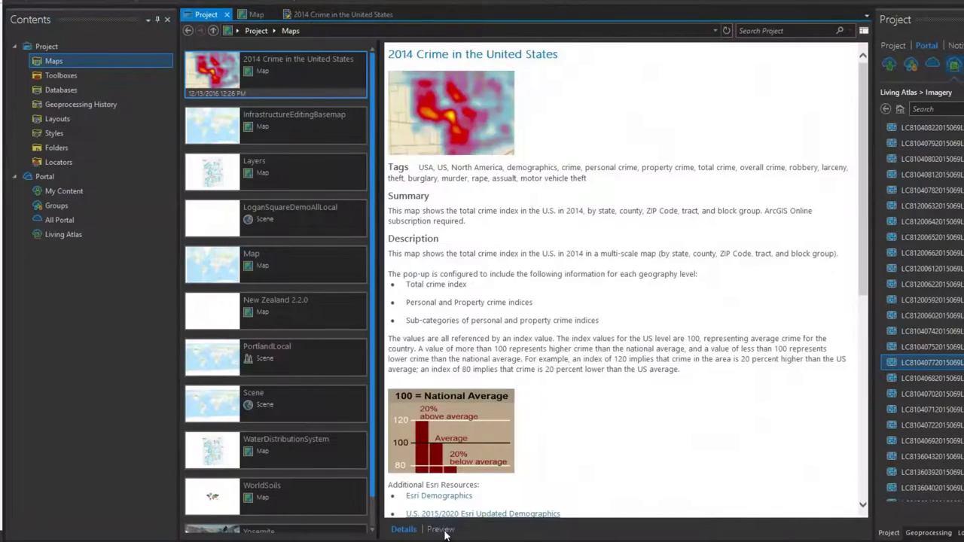
Preview the 2014 Crime in the United States map, then show the ArcGIS Pro overview page in the browser.
left_click(441, 530)
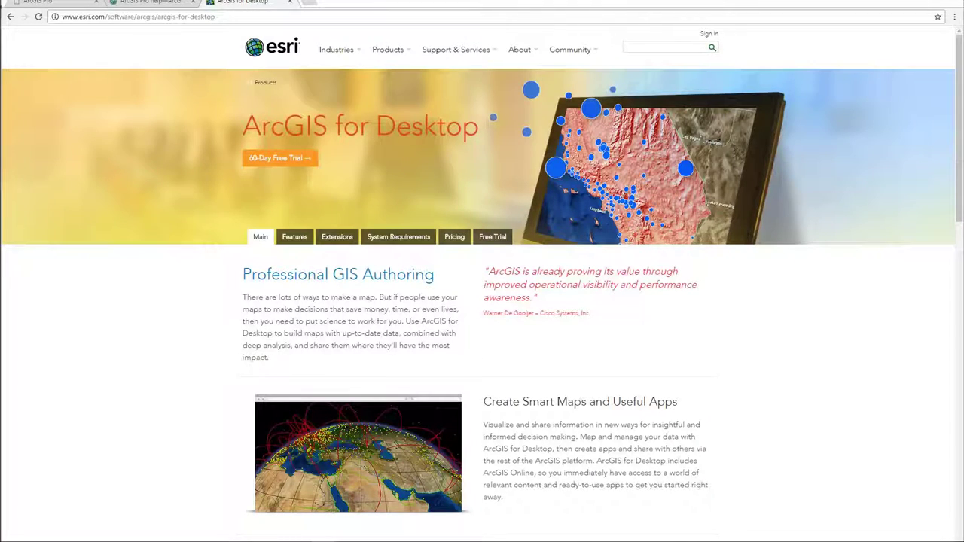
key("ctrl+1")
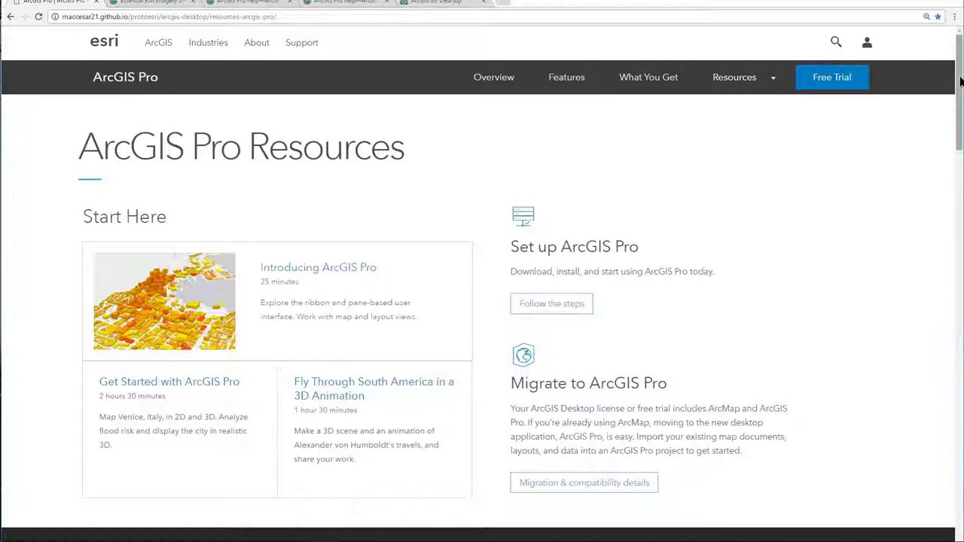
Show the Go Further Analyze, Data, then Imagery resources, ending on The ArcGIS Imagery Book listing.
scroll(960, 92, "down", 1)
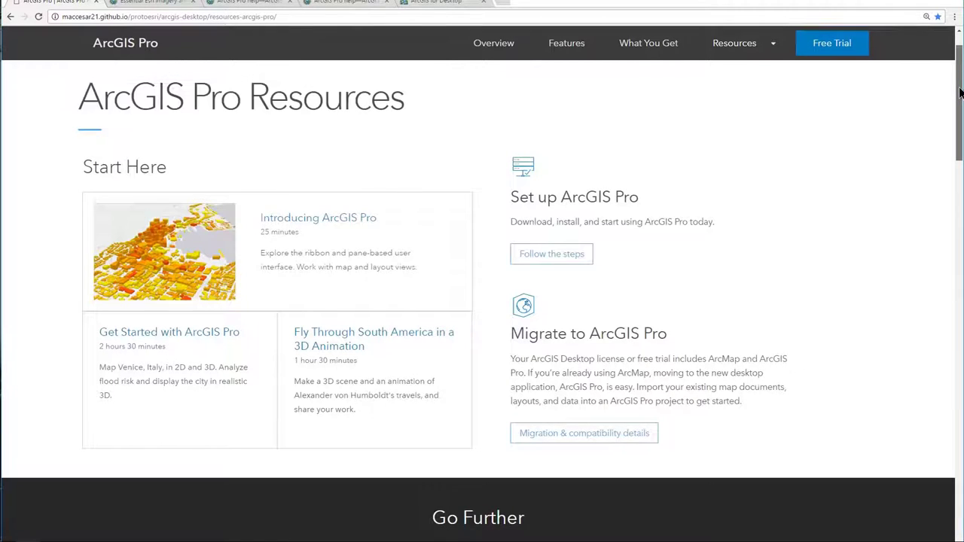
scroll(959, 105, "down", 5)
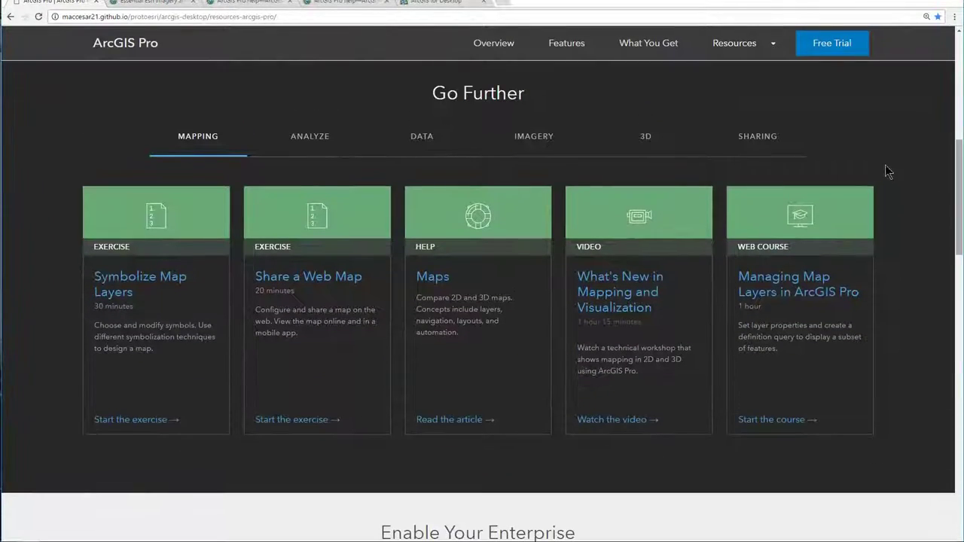
left_click(350, 143)
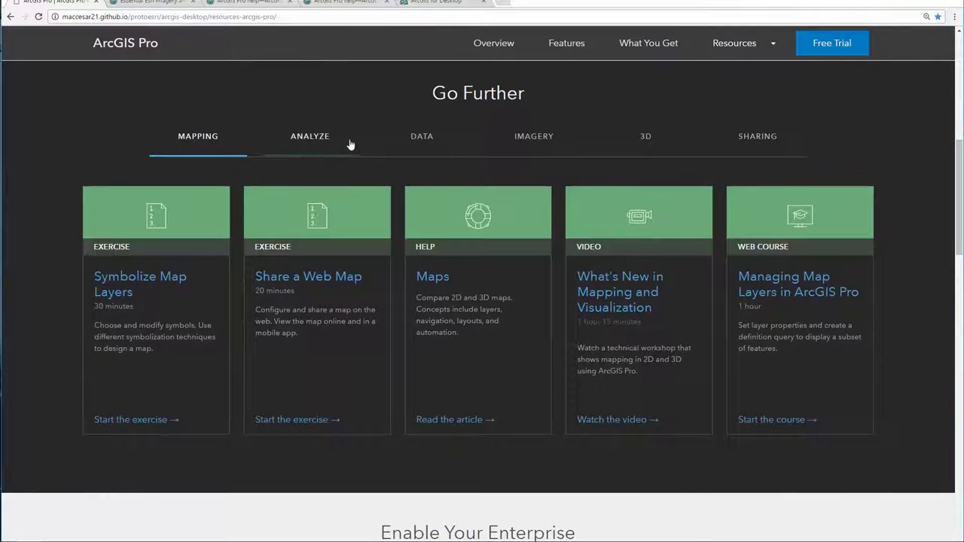
left_click(441, 155)
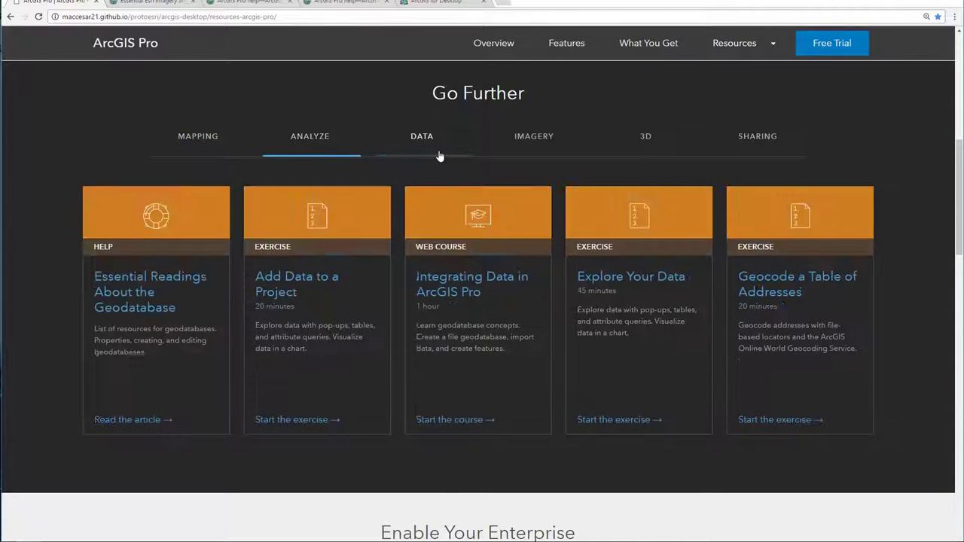
left_click(571, 157)
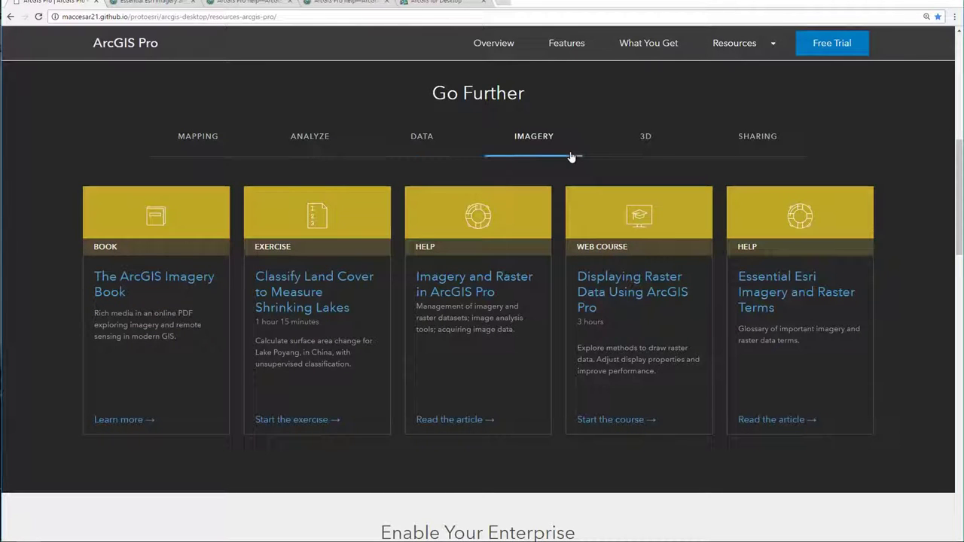